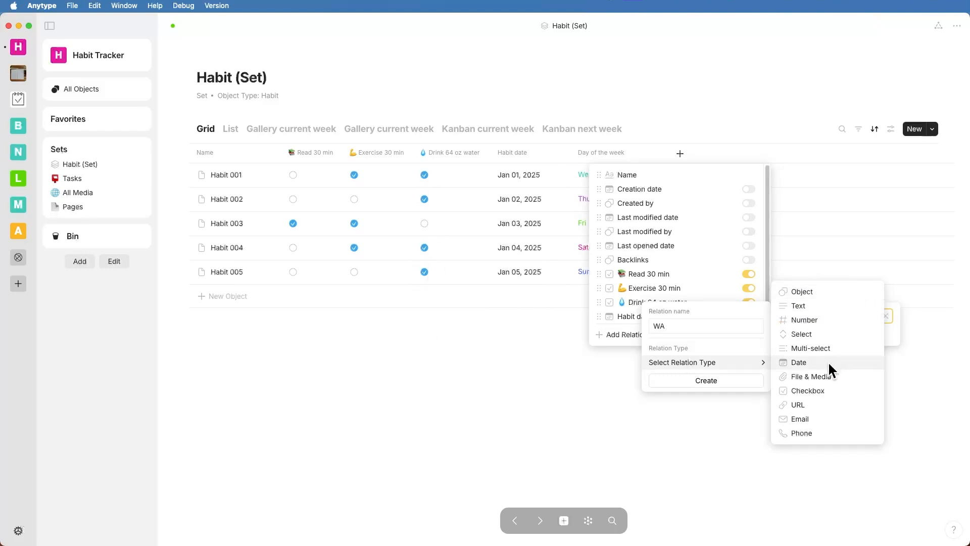
Create a checkbox relation named Water and put a droplet emoji in front of its name.
click(814, 390)
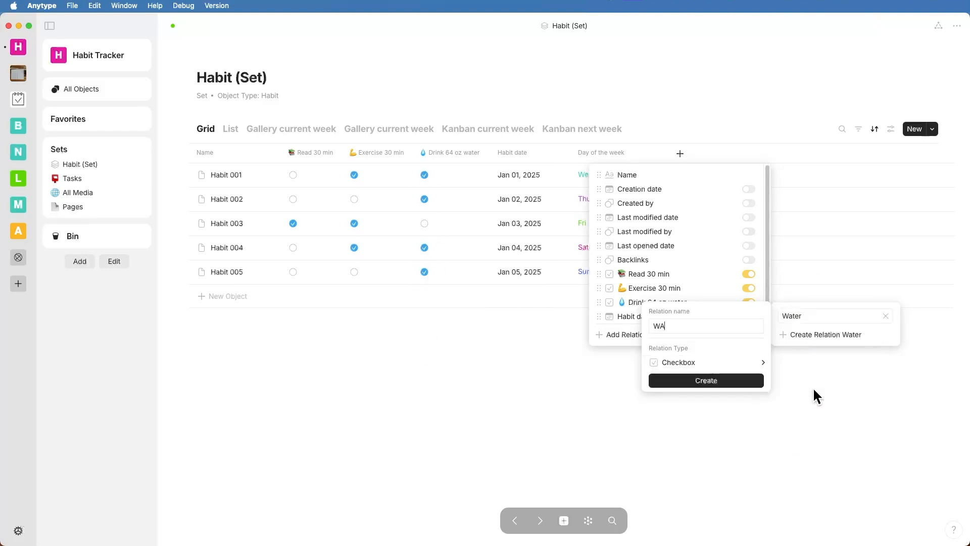
click(733, 380)
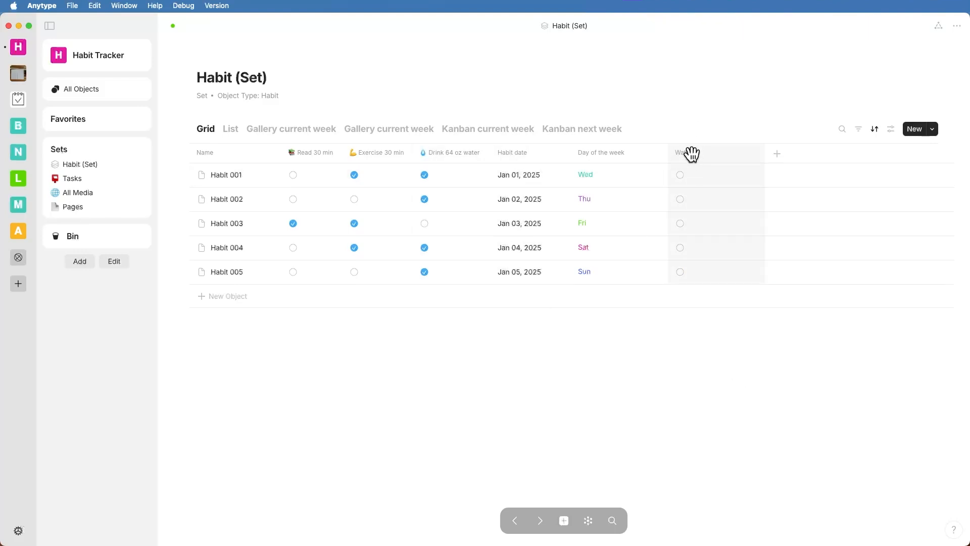
click(95, 7)
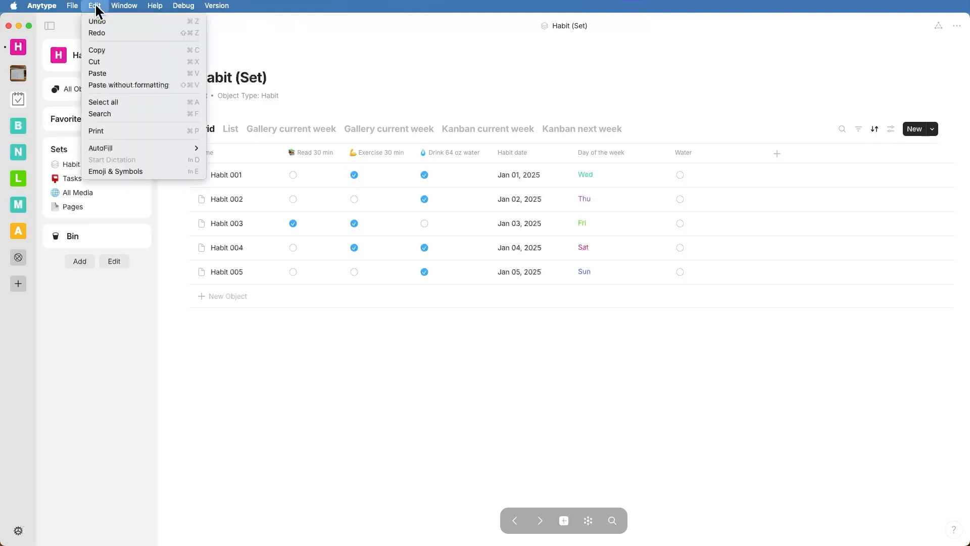
click(132, 171)
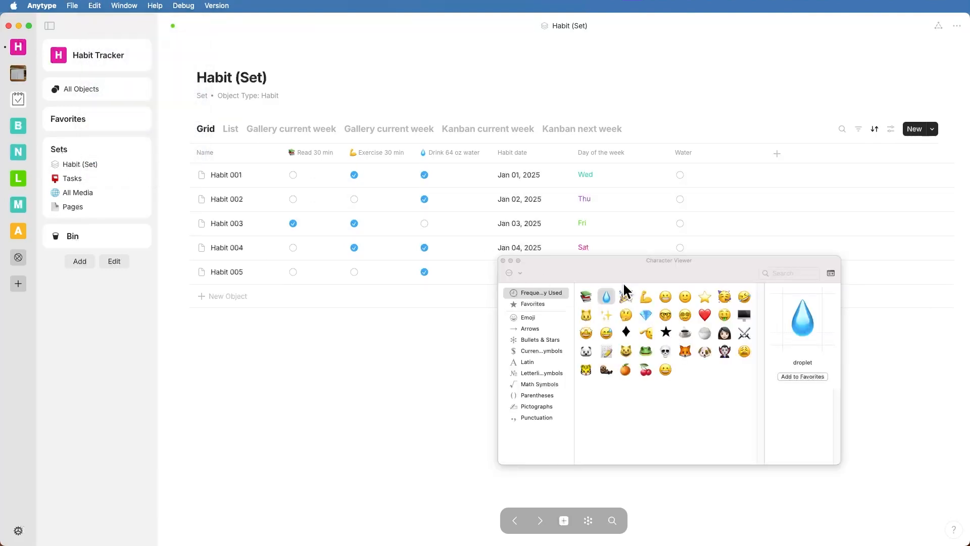
click(677, 153)
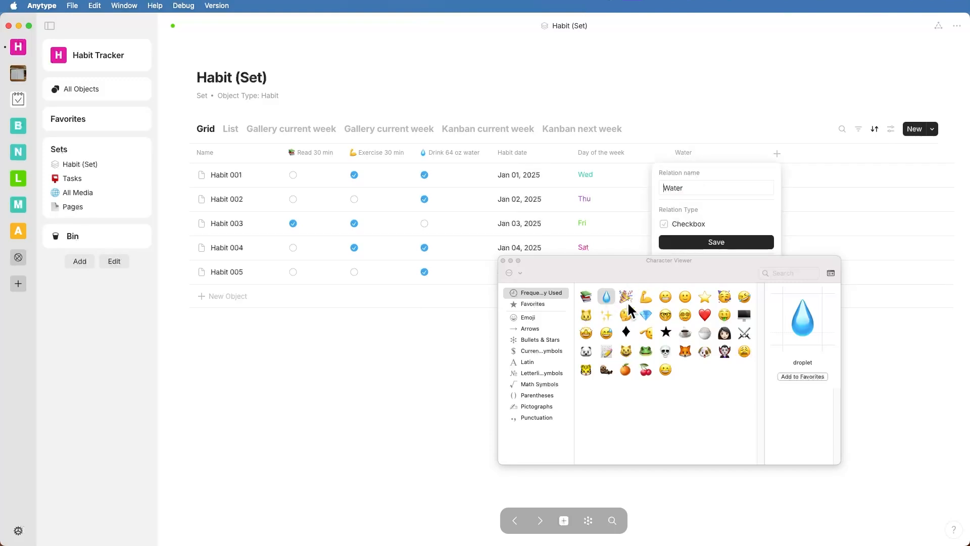
double_click(605, 296)
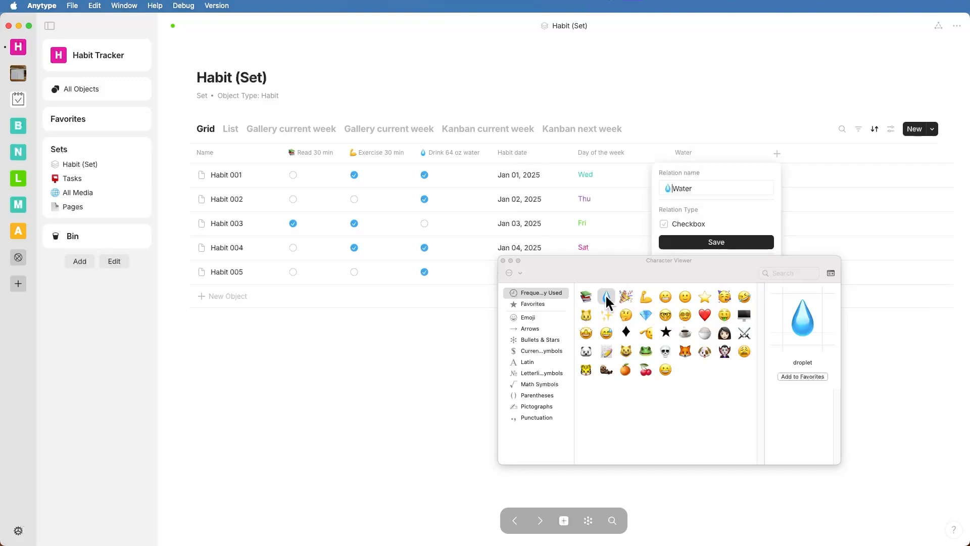
click(699, 242)
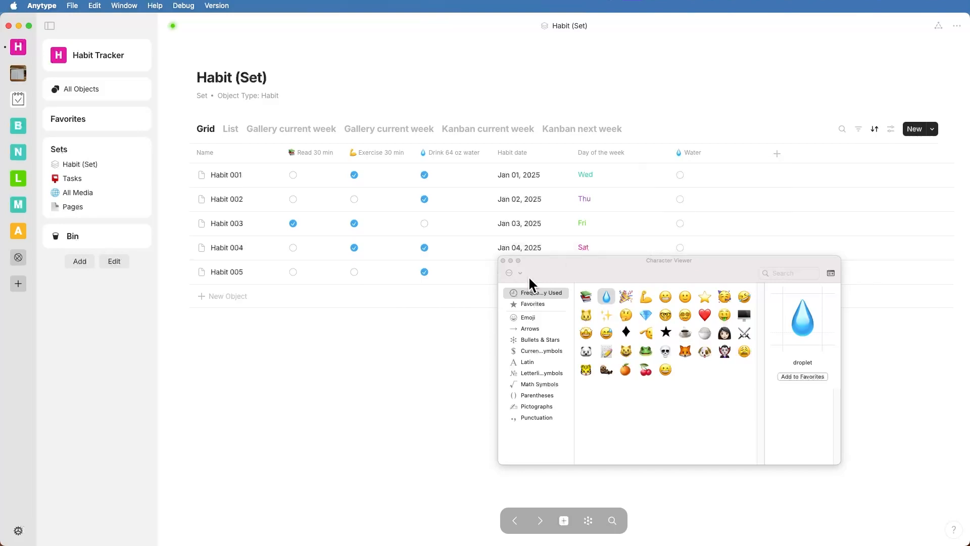
click(503, 261)
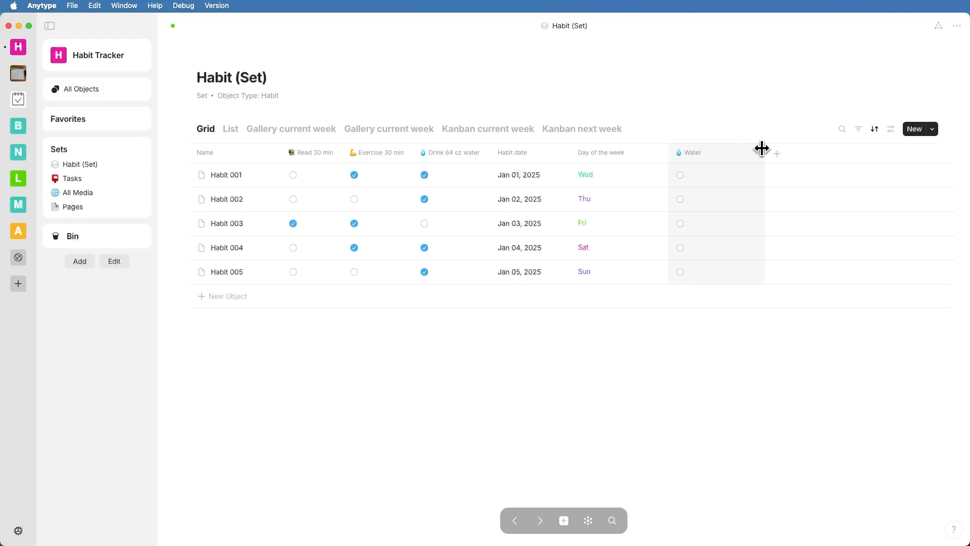
Narrow the Water column to roughly half its width, leaving room for its heading.
drag(762, 148, 690, 145)
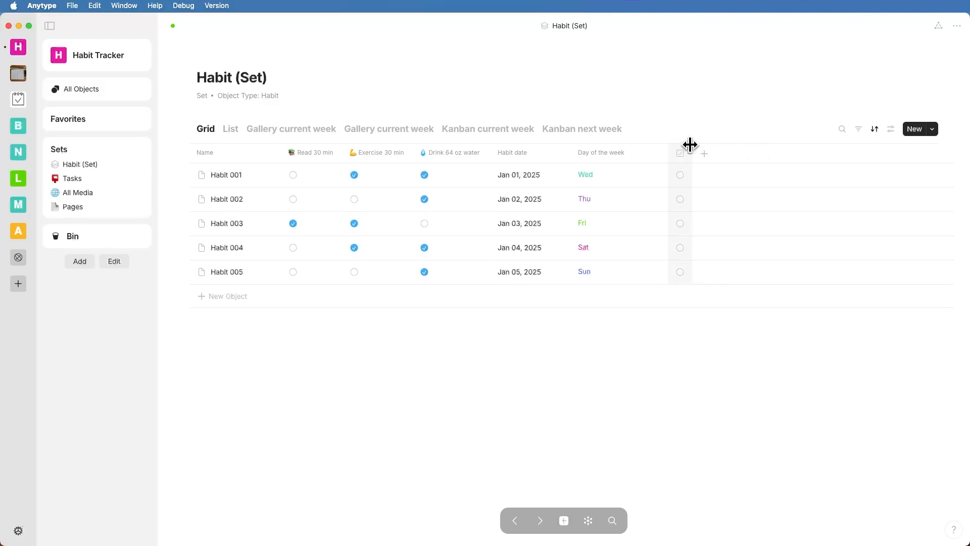
drag(690, 145, 725, 145)
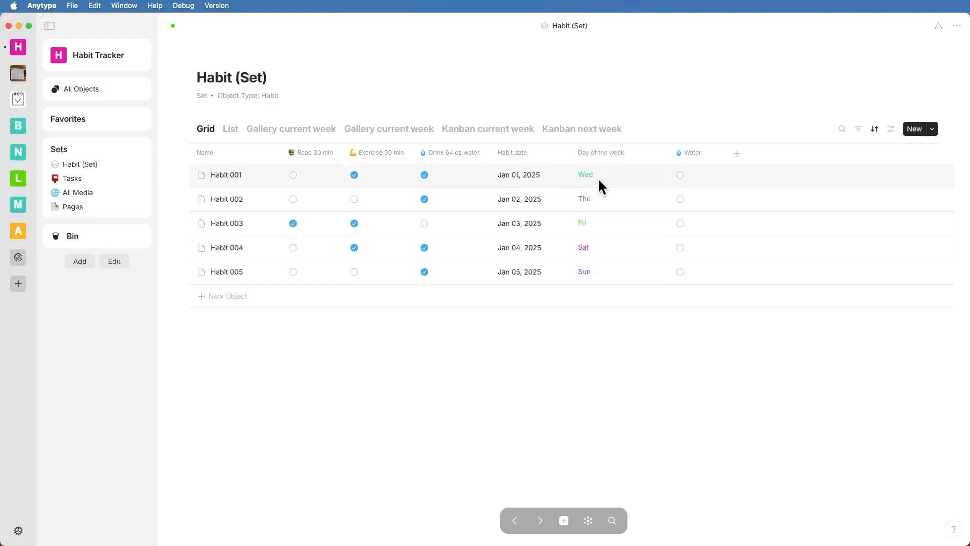
key(ctrl+a)
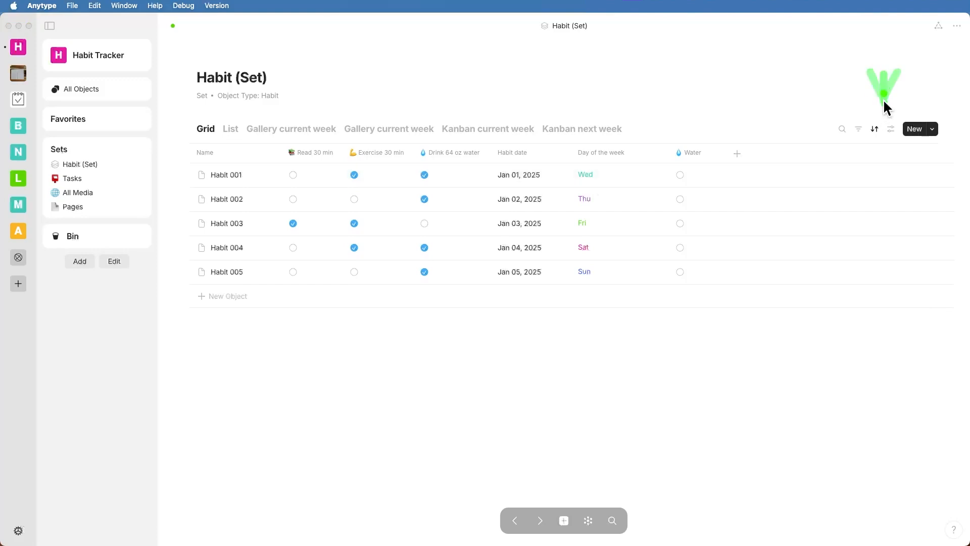
Replace the grid view's sort with a Habit date sort in descending order.
click(874, 129)
click(796, 186)
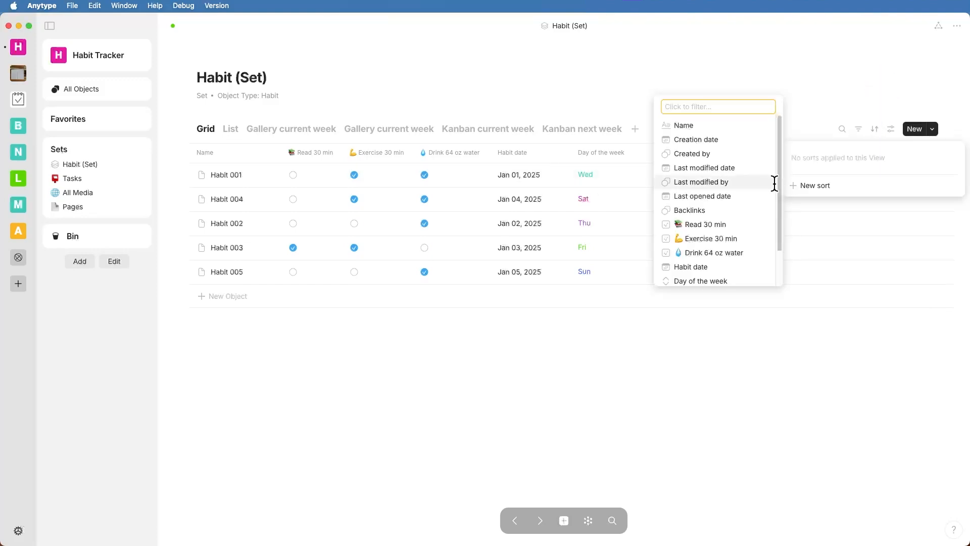
click(706, 266)
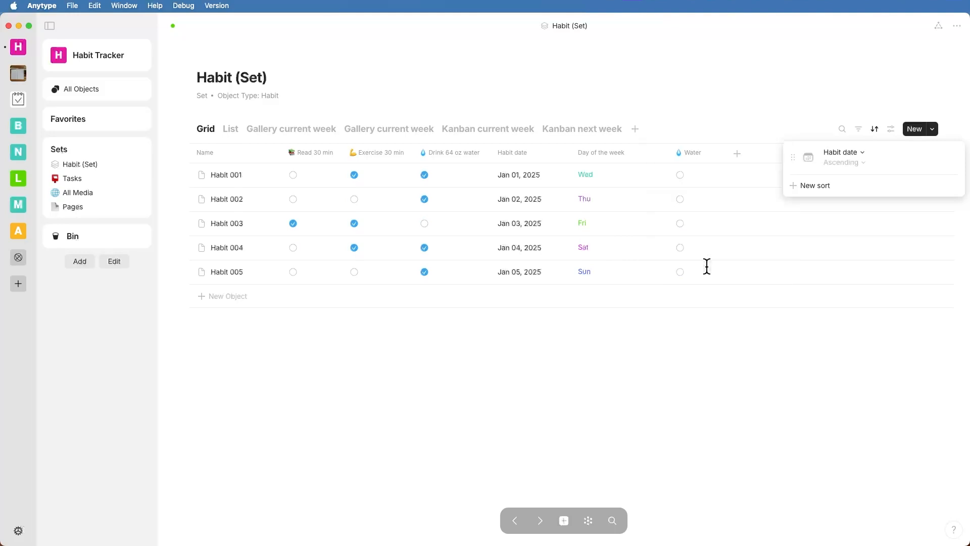
click(856, 162)
click(858, 190)
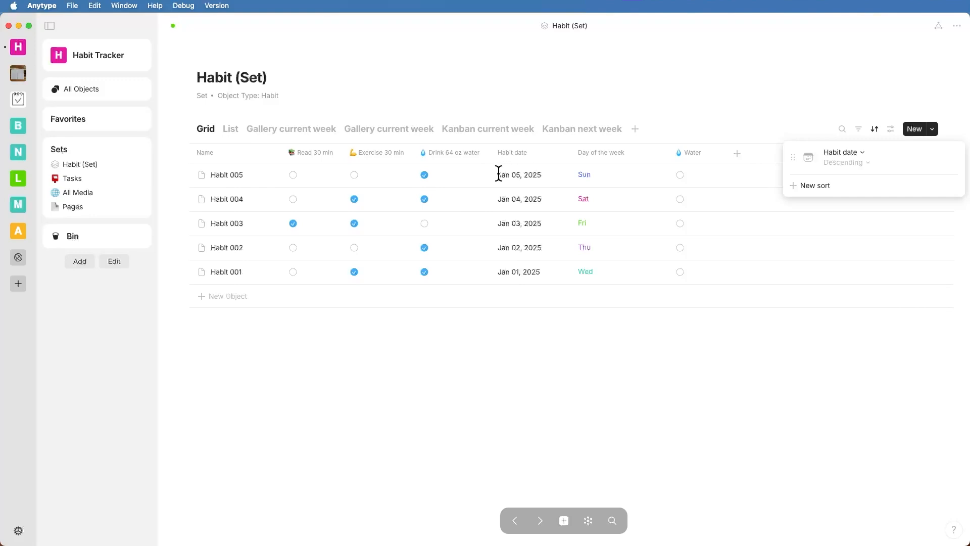
click(552, 174)
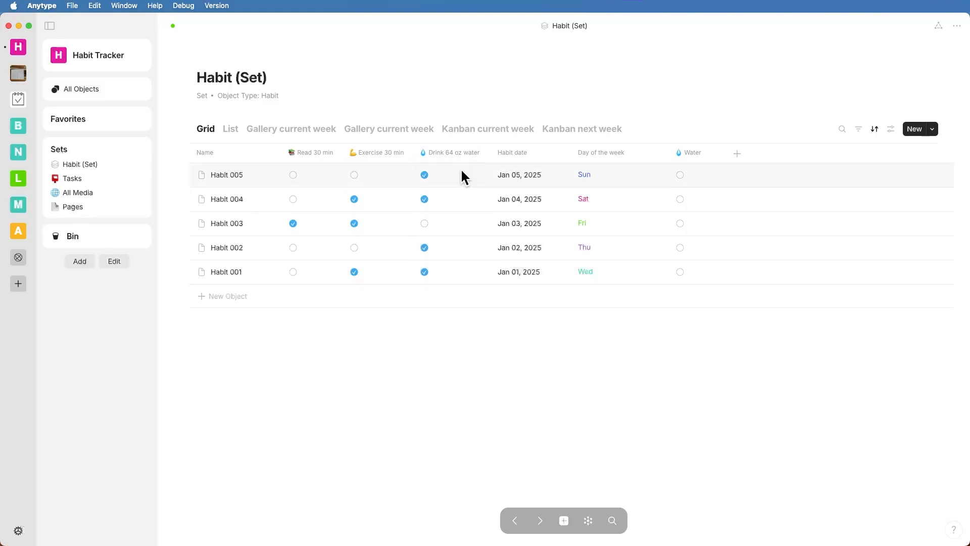
Add a new grid view to the set and look through its layout choices.
click(230, 129)
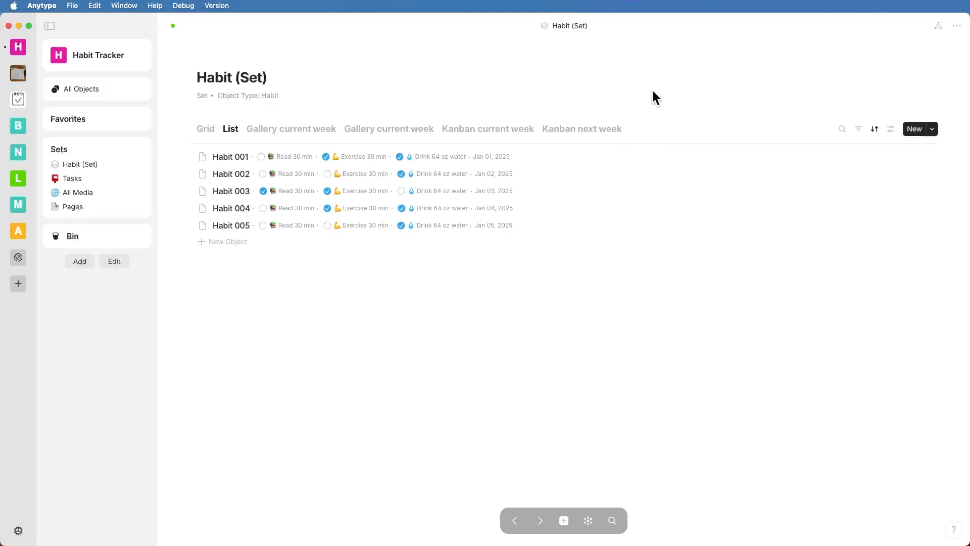
click(636, 129)
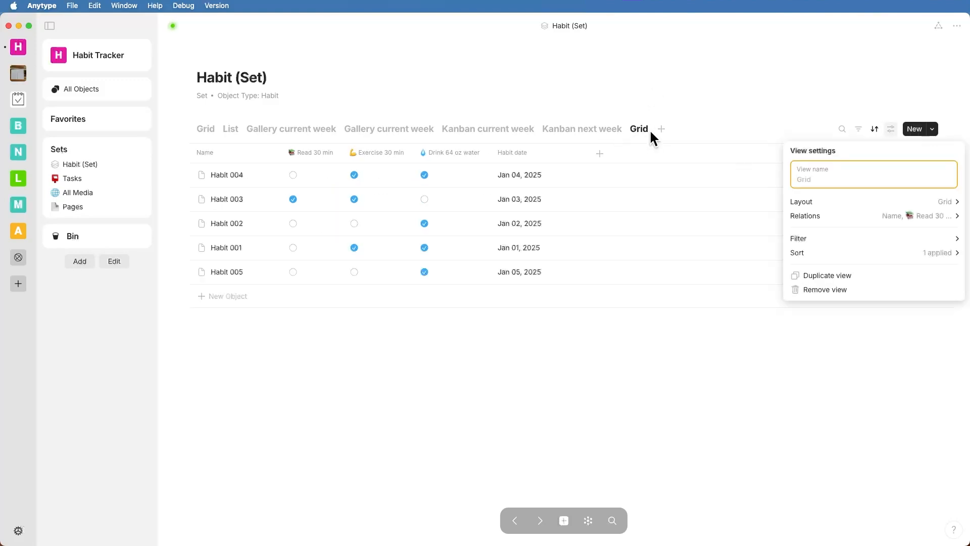
click(821, 205)
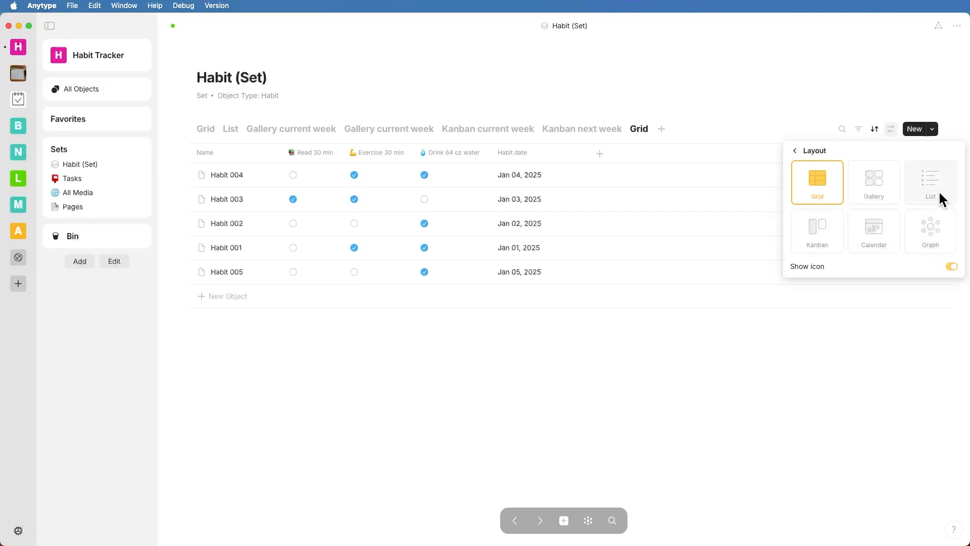
click(365, 88)
In the List view, give Habit 001 a grinning face emoji as its icon.
click(230, 128)
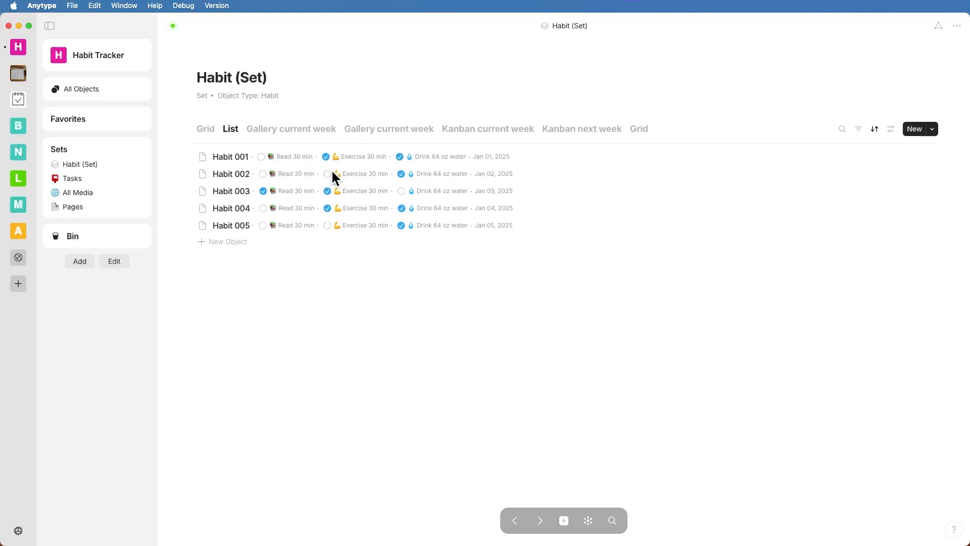
click(202, 157)
click(206, 176)
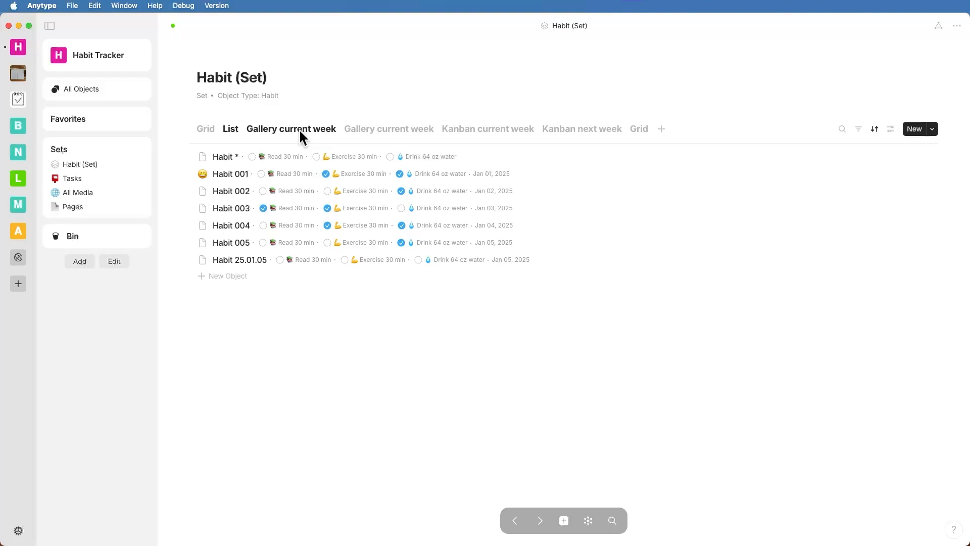
Open the first Gallery current week view, check Read 30 min on Habit 001 and uncheck it again.
click(299, 129)
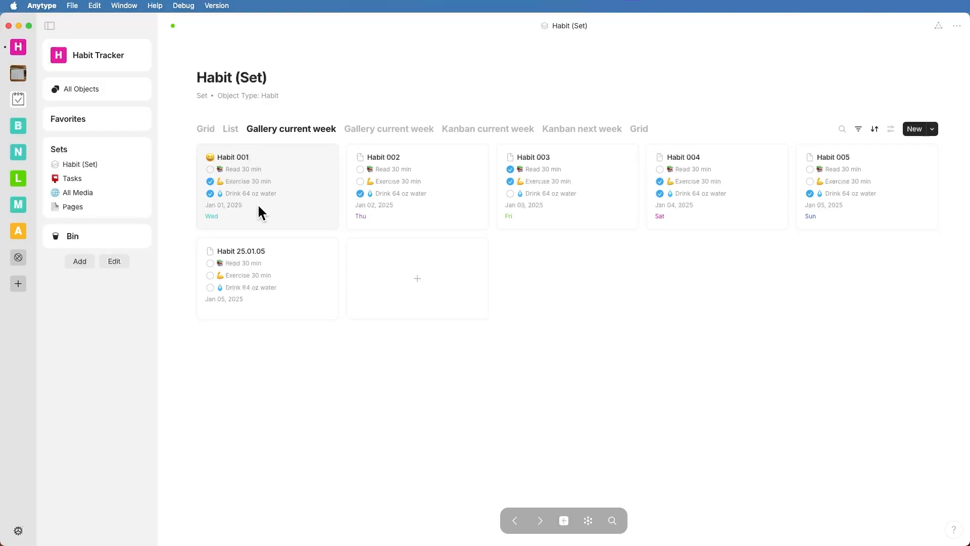
click(210, 169)
click(210, 169)
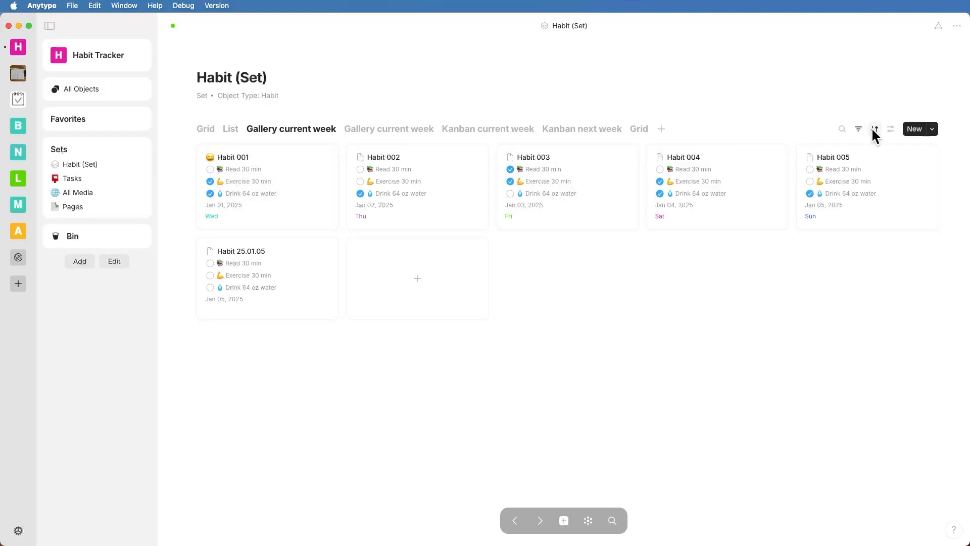
Examine the gallery view's layout settings, including the card size and cover options.
click(893, 129)
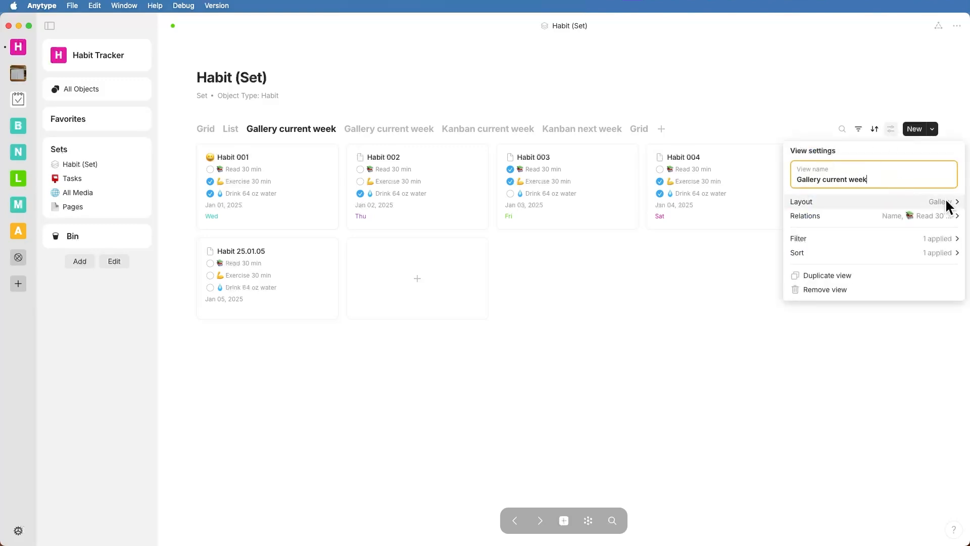
click(860, 200)
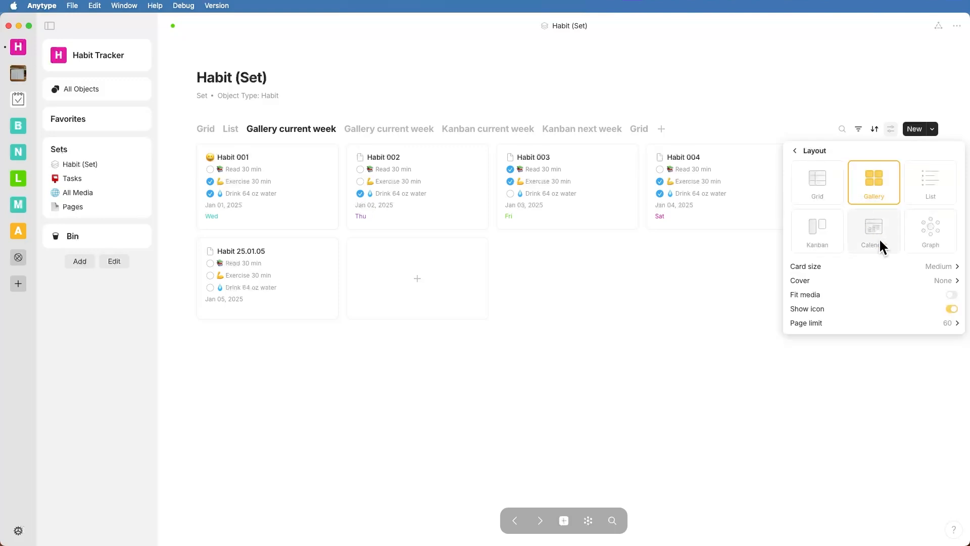
mouse_move(931, 266)
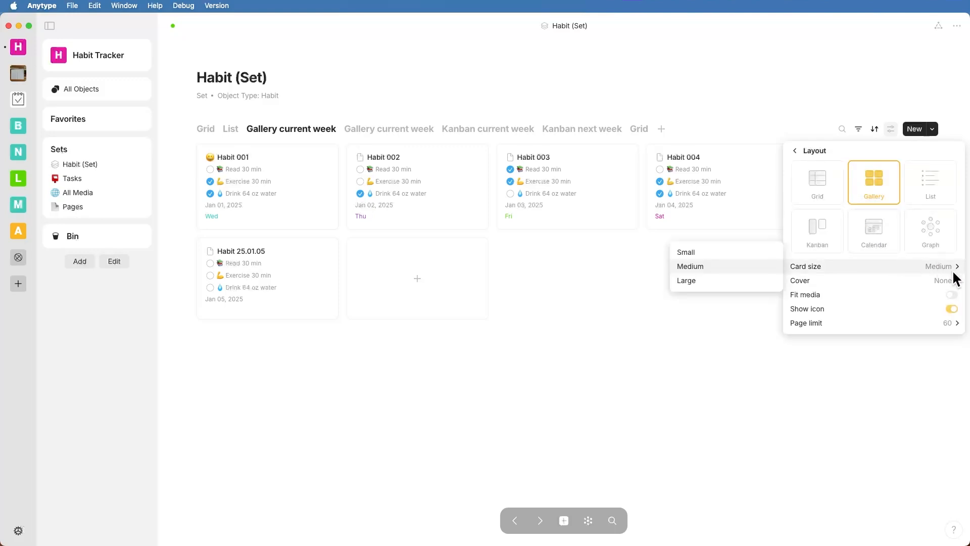
mouse_move(841, 281)
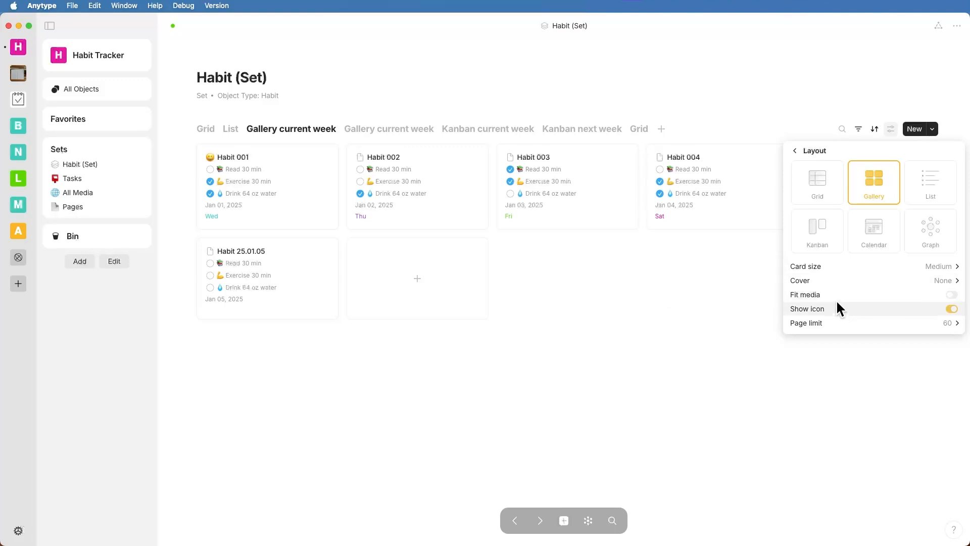
click(796, 151)
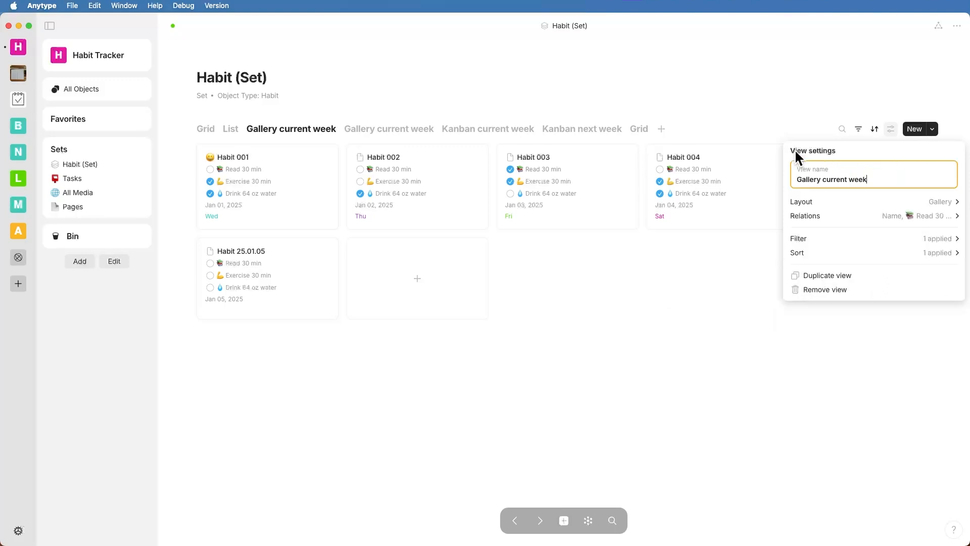
Hide the Habit date relation on the gallery cards and show it again.
click(836, 212)
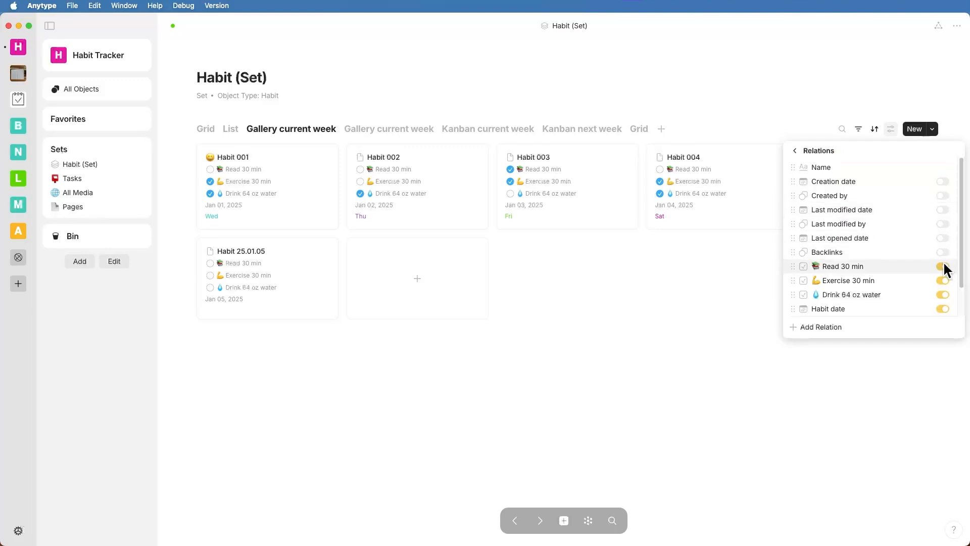
click(942, 306)
click(941, 297)
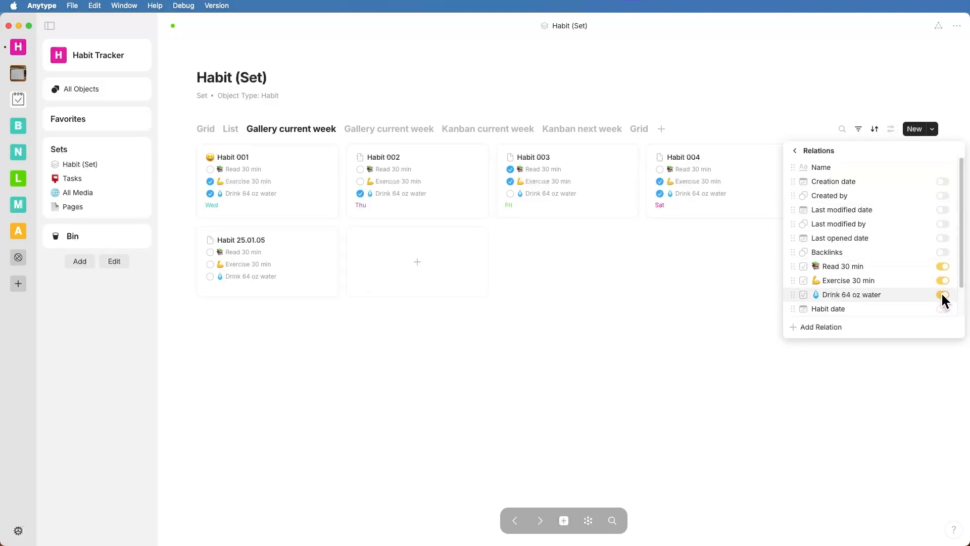
click(943, 295)
click(943, 309)
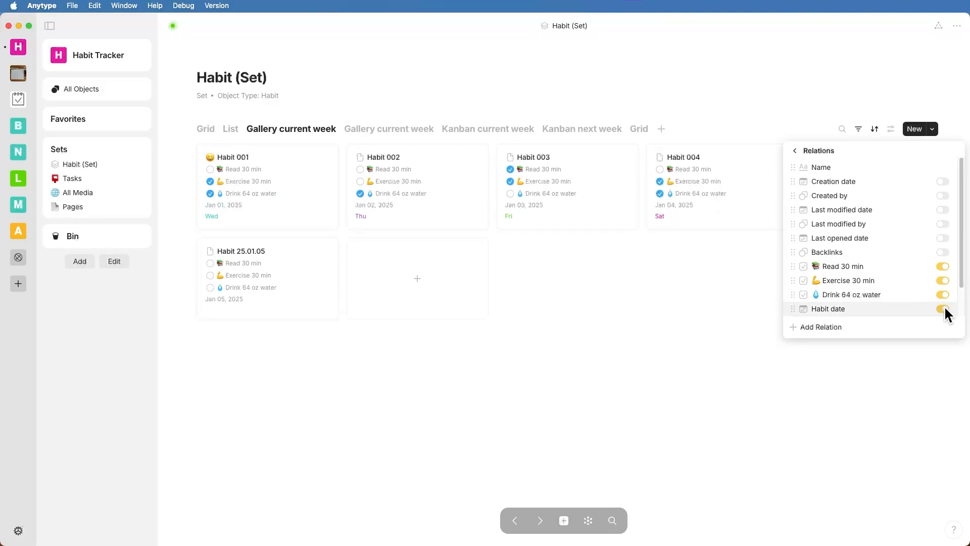
click(732, 255)
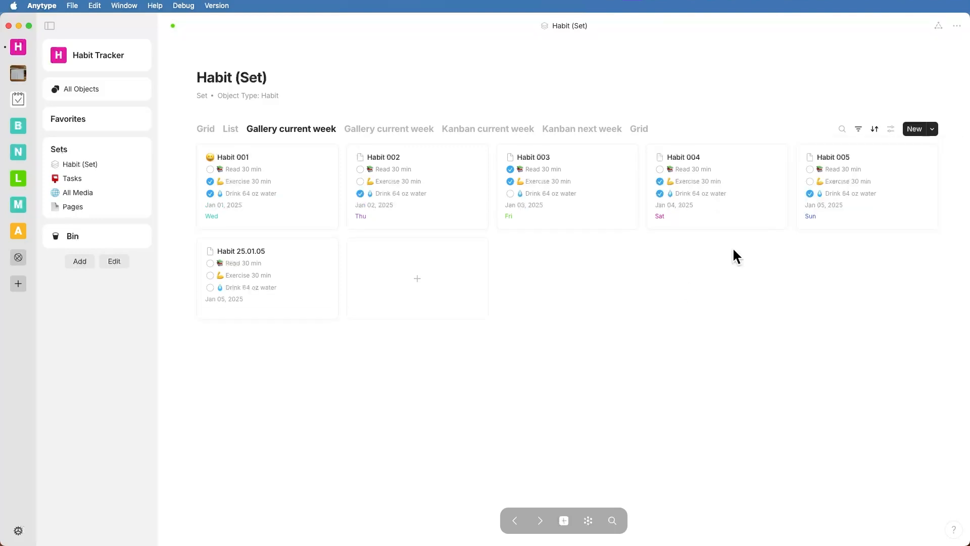
Examine the gallery view's Habit date filter, including its available relations, conditions and time periods, keeping it within the current week.
click(858, 129)
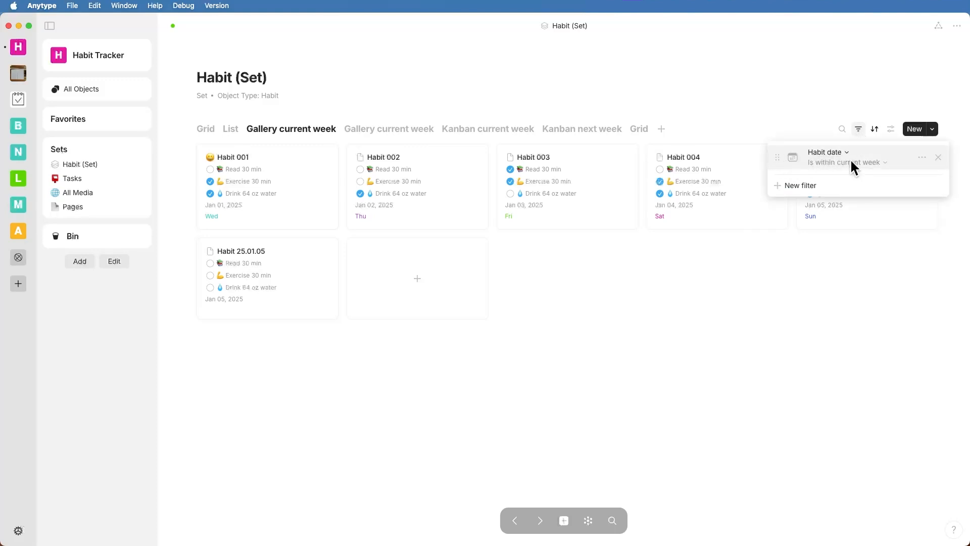
click(882, 160)
mouse_move(838, 180)
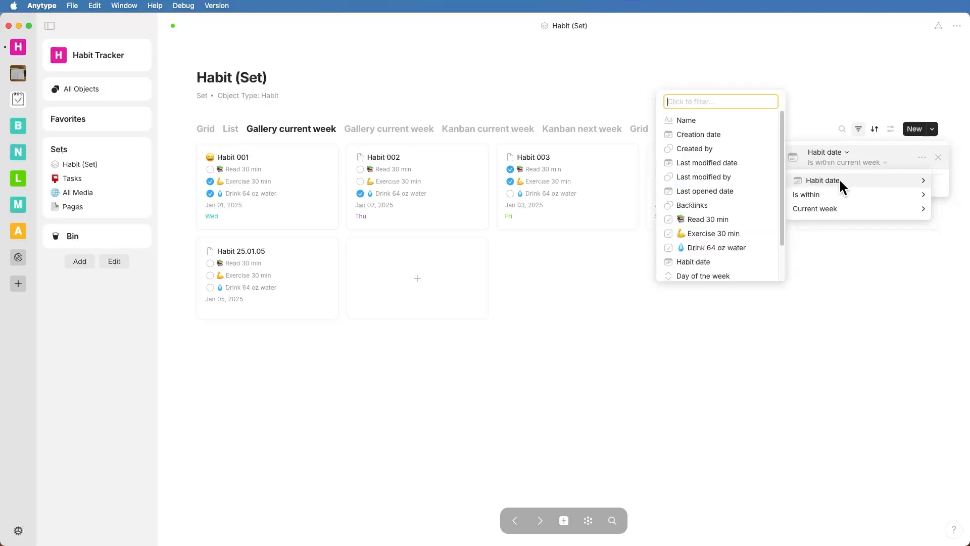
mouse_move(818, 195)
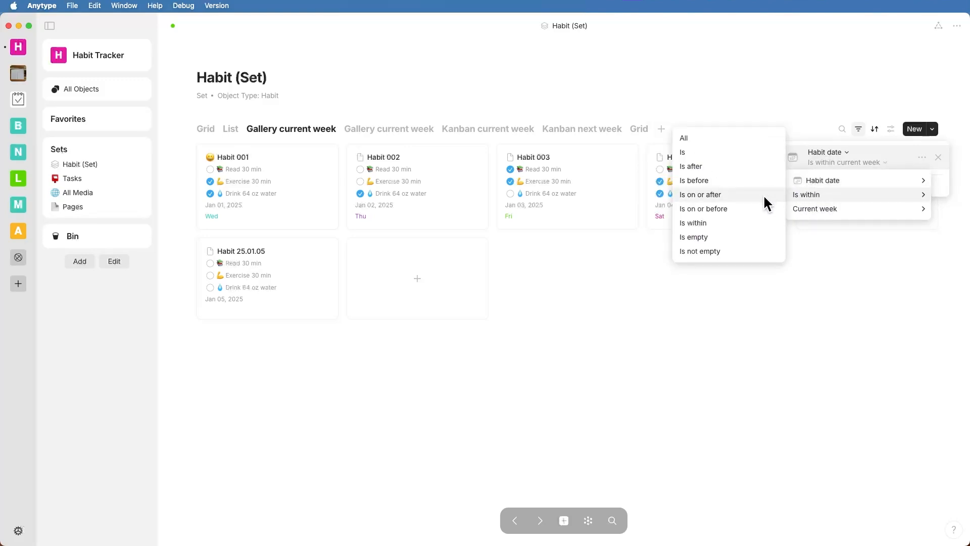
click(751, 222)
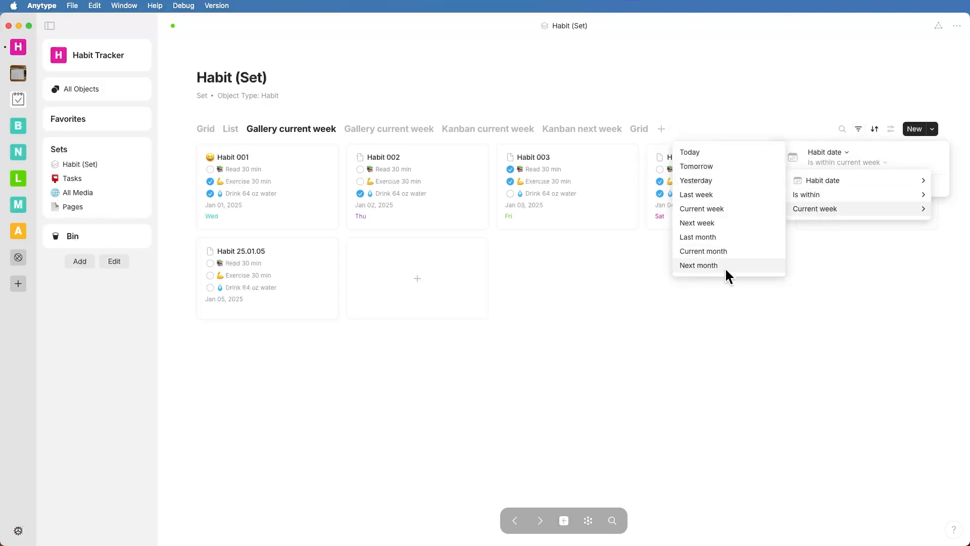
click(731, 209)
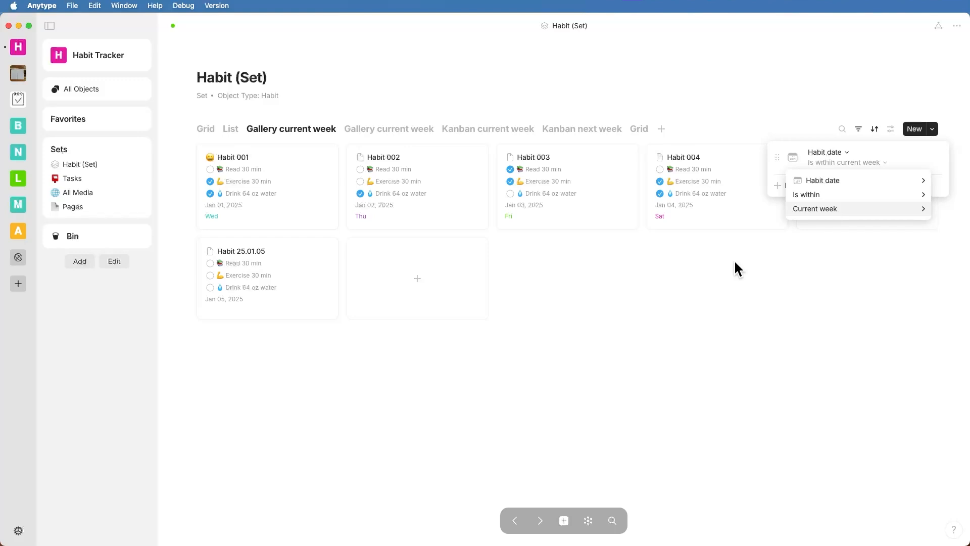
click(717, 272)
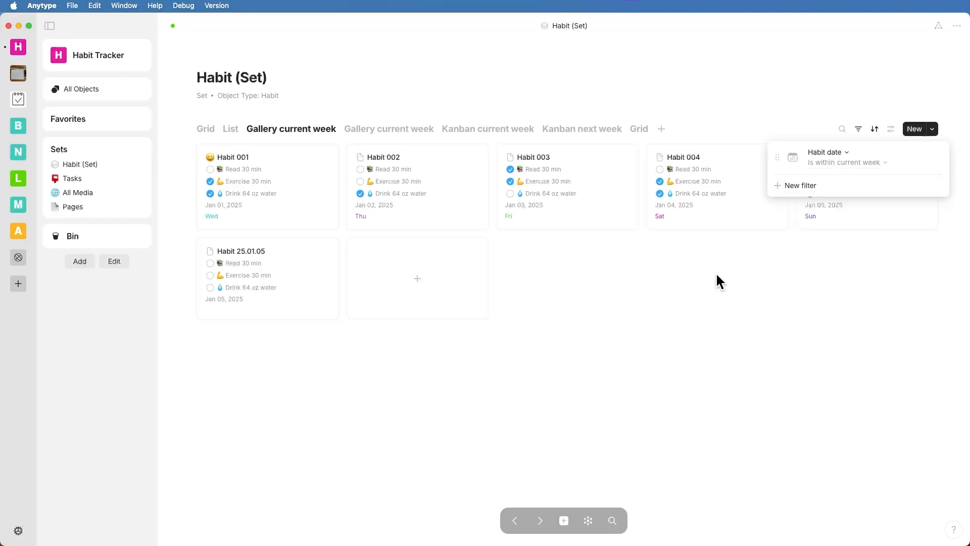
click(435, 218)
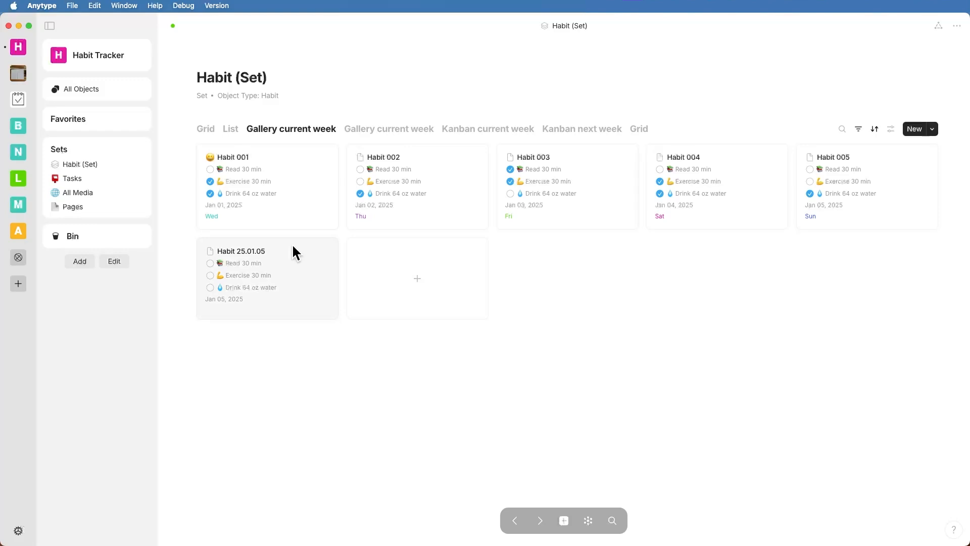
Move the Habit 25.01.05 object to the bin.
right_click(296, 262)
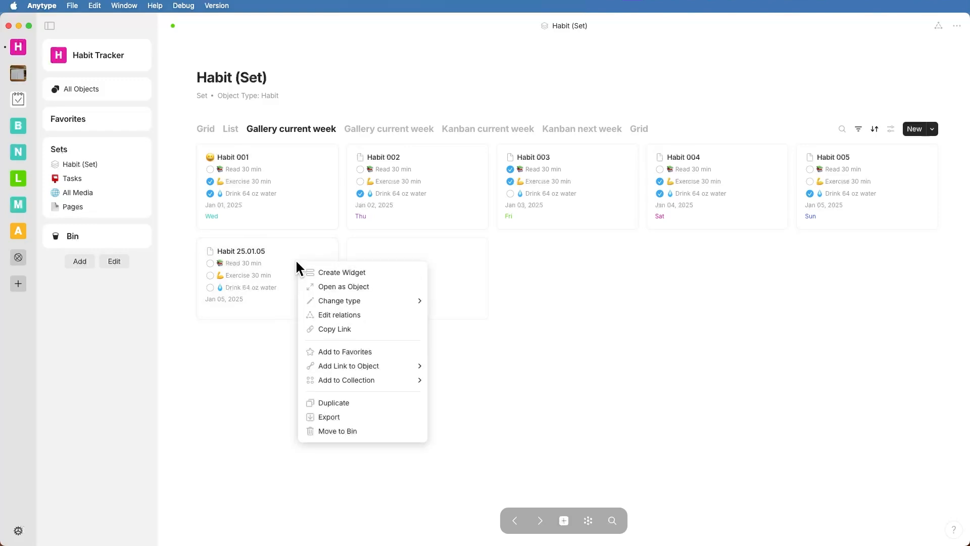
click(341, 432)
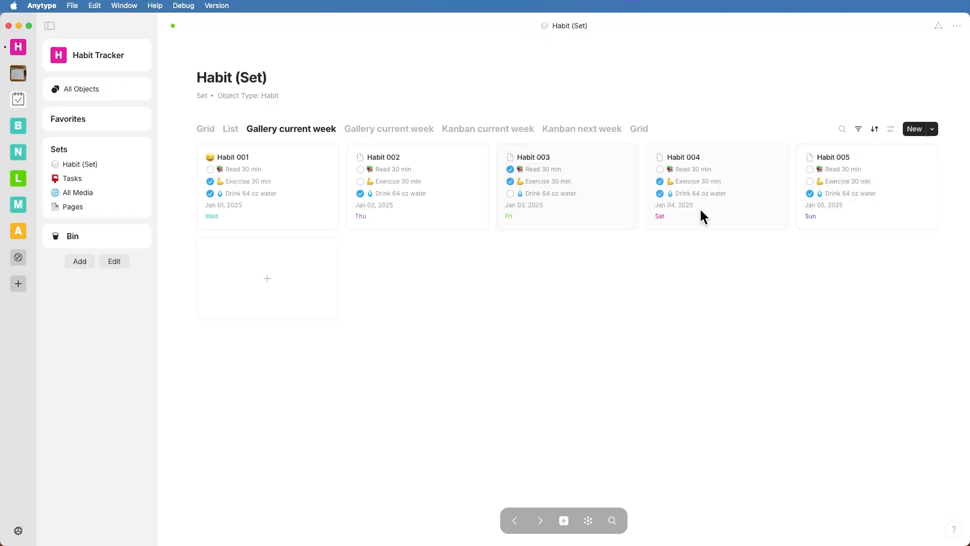
Open the second Gallery current week view and examine its Habit date filter and time period.
click(397, 128)
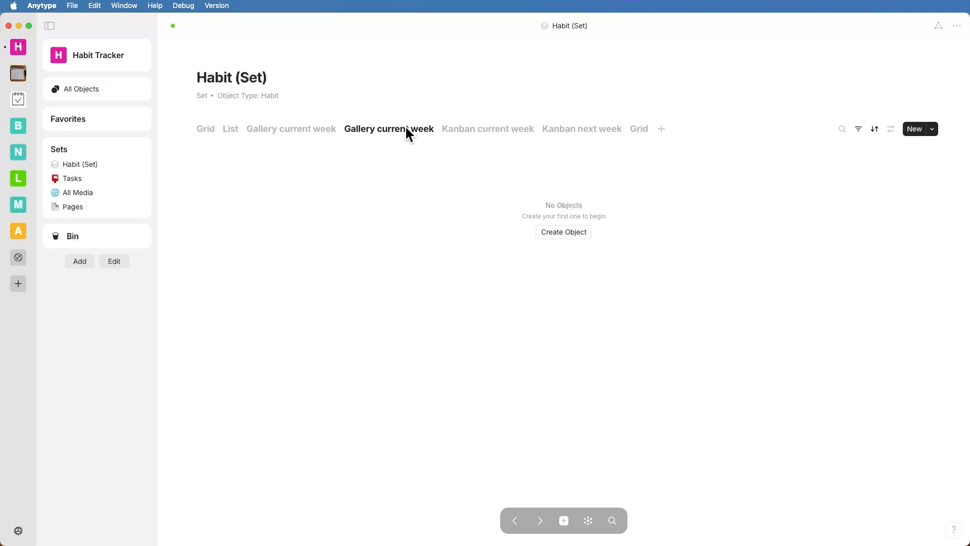
click(859, 129)
click(854, 160)
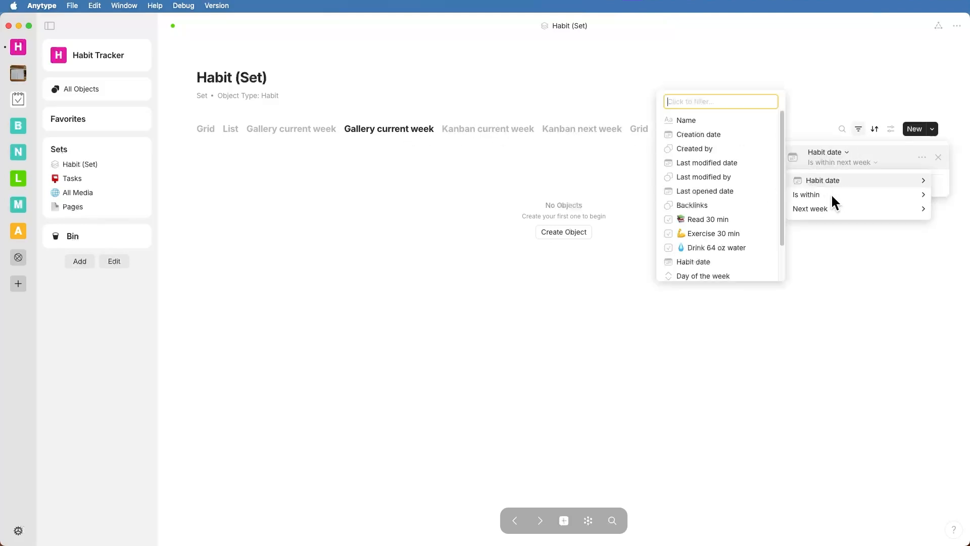
mouse_move(819, 210)
click(813, 265)
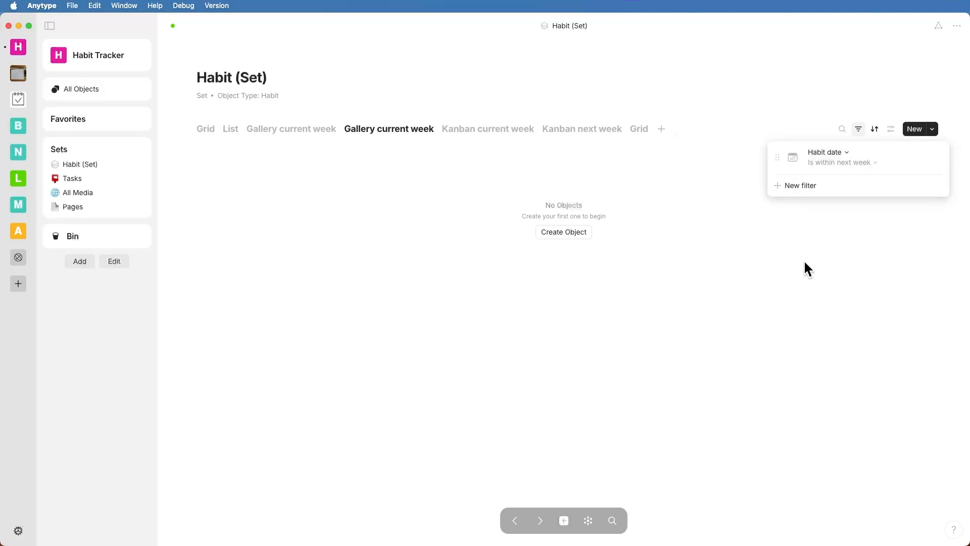
Rename the second Gallery current week view as Gallery next week.
click(407, 126)
click(412, 126)
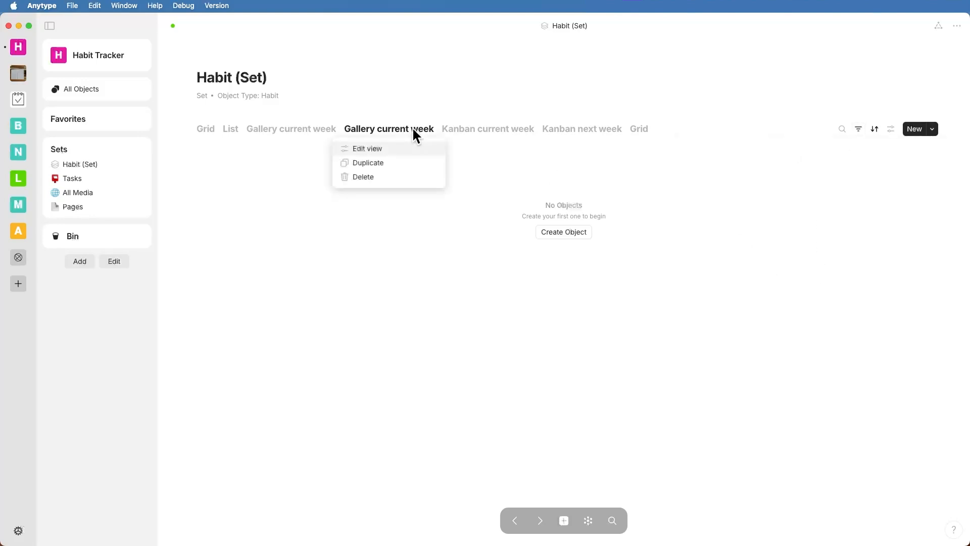
click(390, 149)
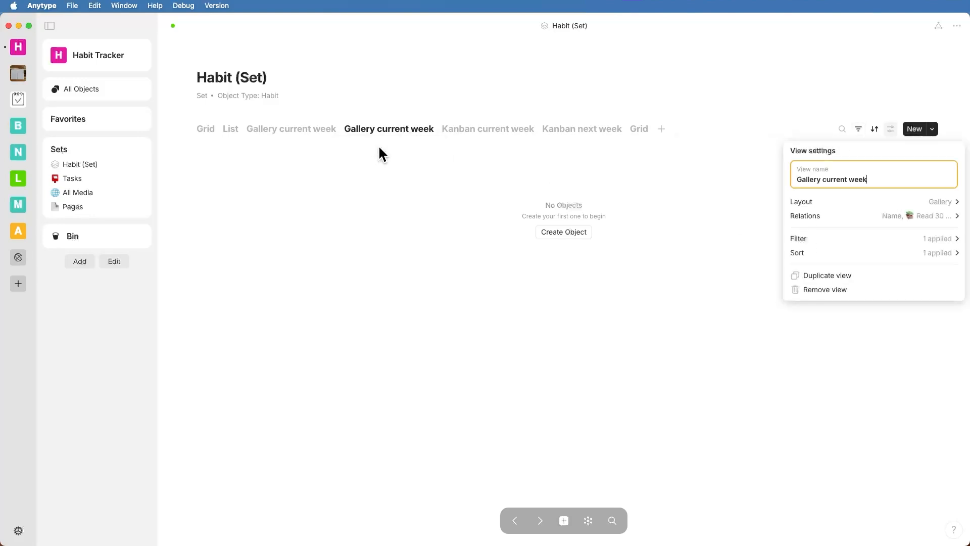
drag(824, 182, 849, 180)
text(next)
click(631, 161)
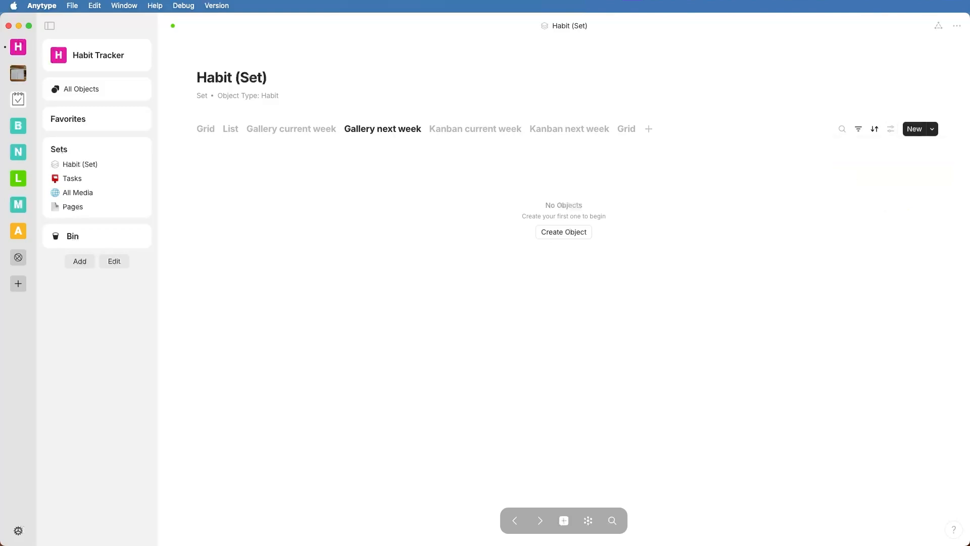
From the Gallery current week view, open Habit 005, set its Habit date to Jan 06, 2025, and return to the set.
click(302, 129)
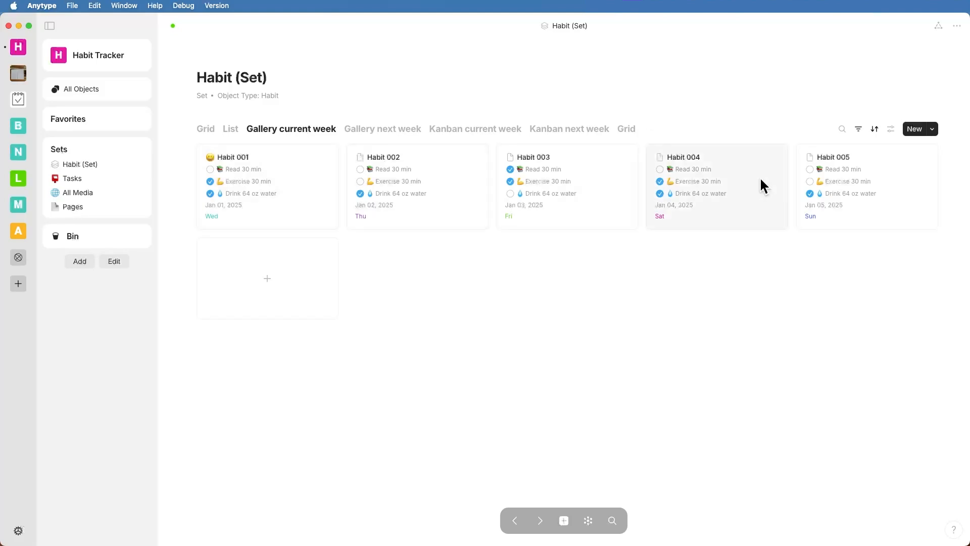
click(825, 202)
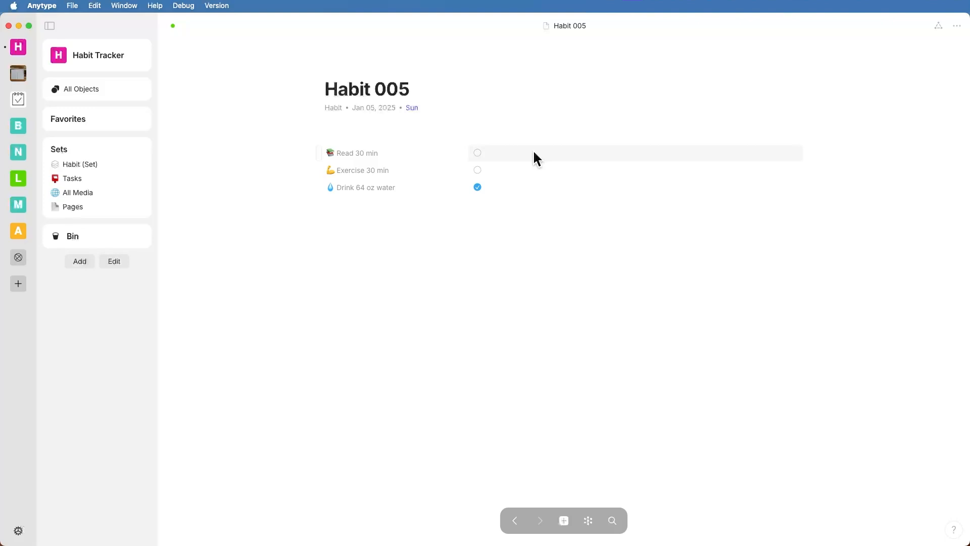
click(383, 108)
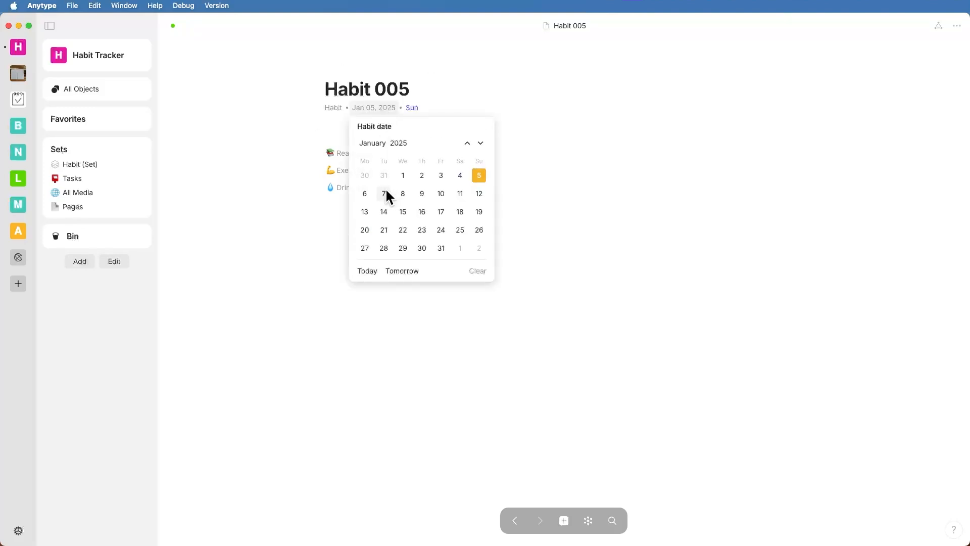
click(365, 194)
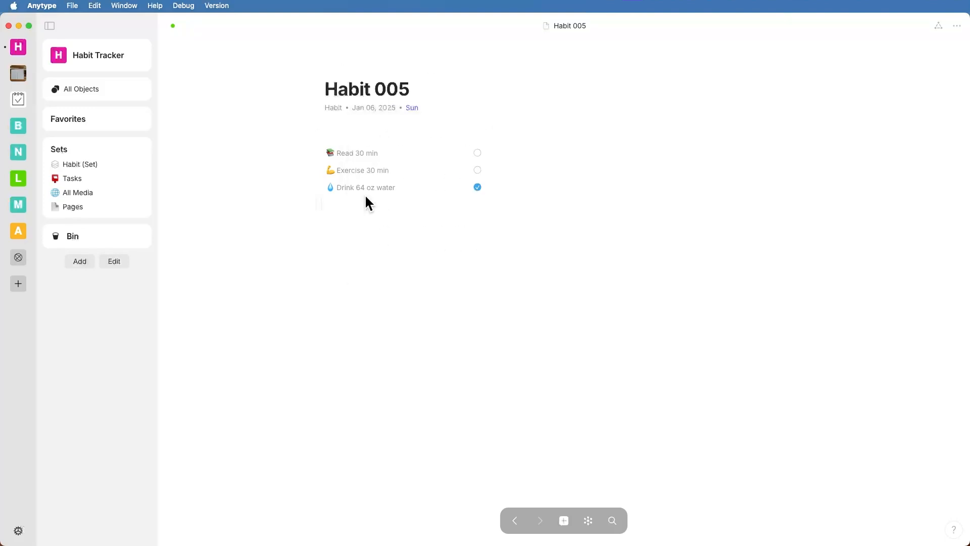
click(514, 521)
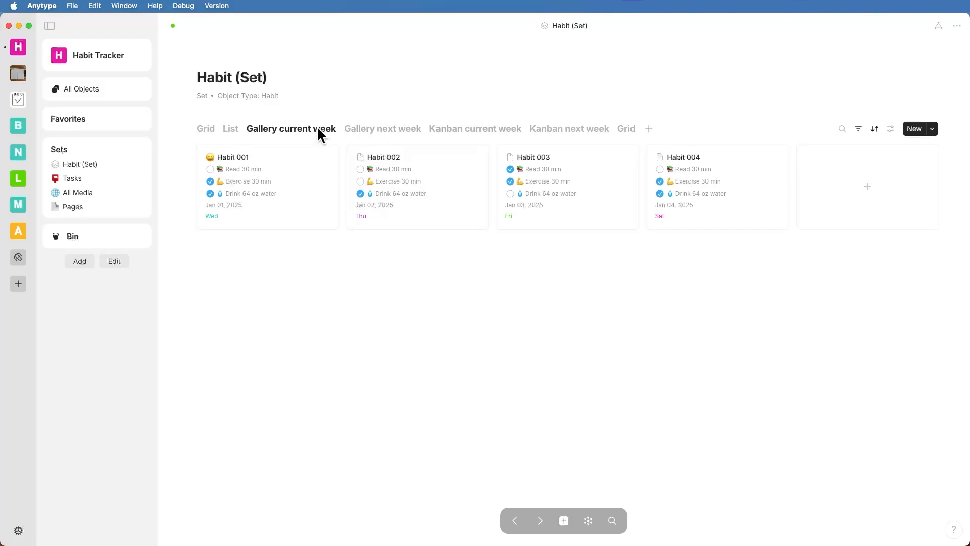
From the Gallery next week view, open Habit 005 and set its Day of the week to Mon.
click(370, 129)
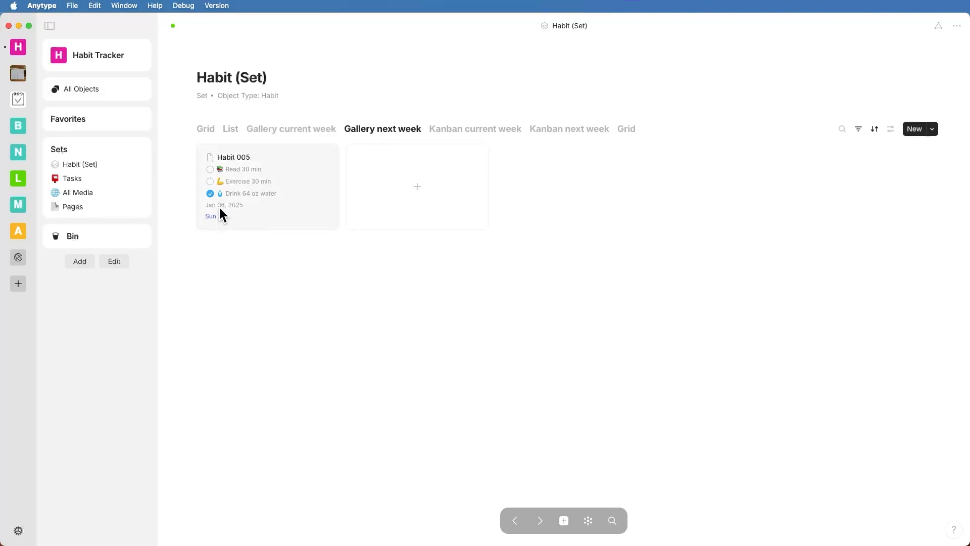
click(210, 219)
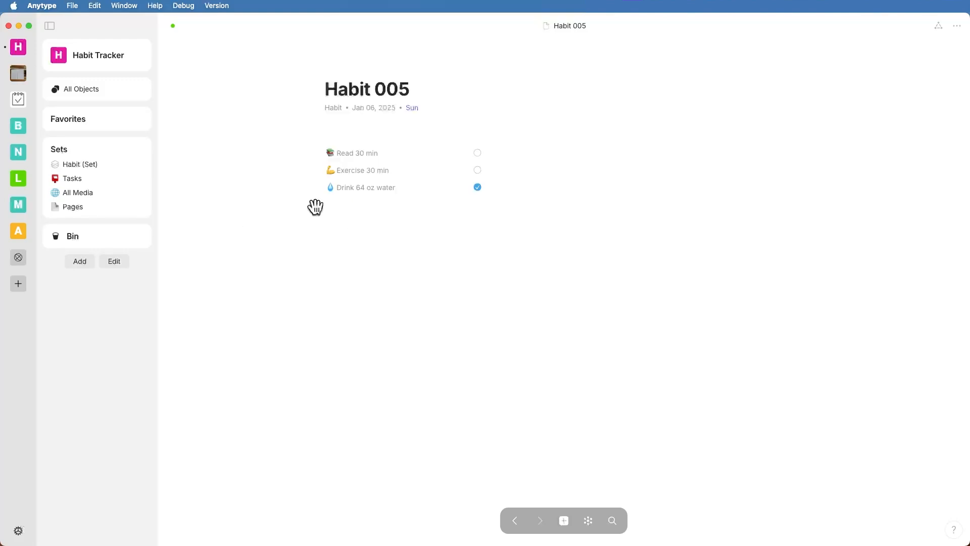
click(413, 109)
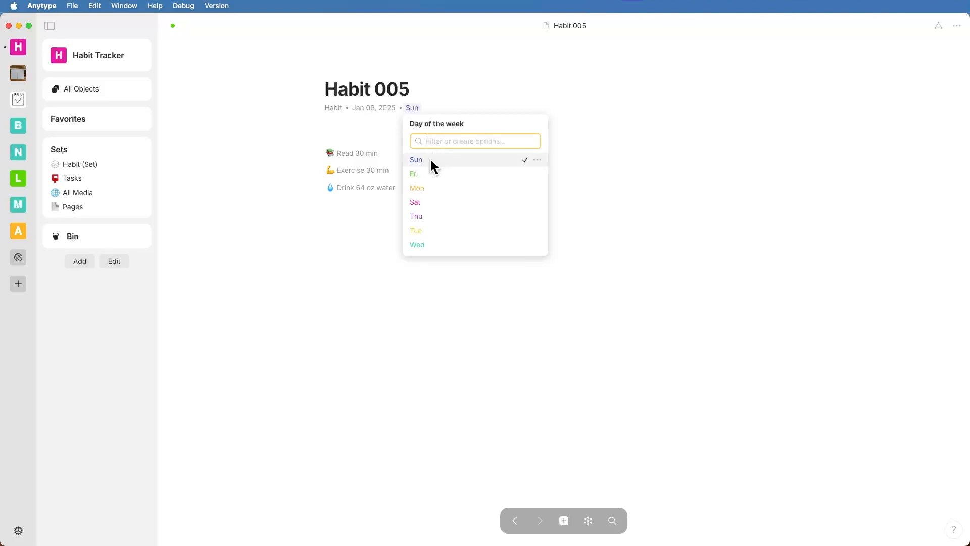
click(426, 186)
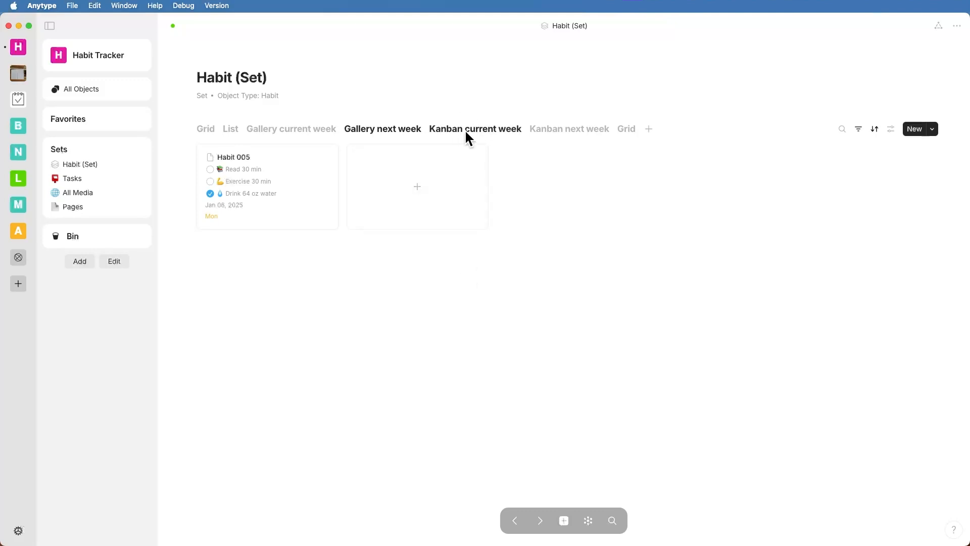
Open the Kanban current week view, move Habit 001 to the Tue column, and move it back to Wed.
click(448, 131)
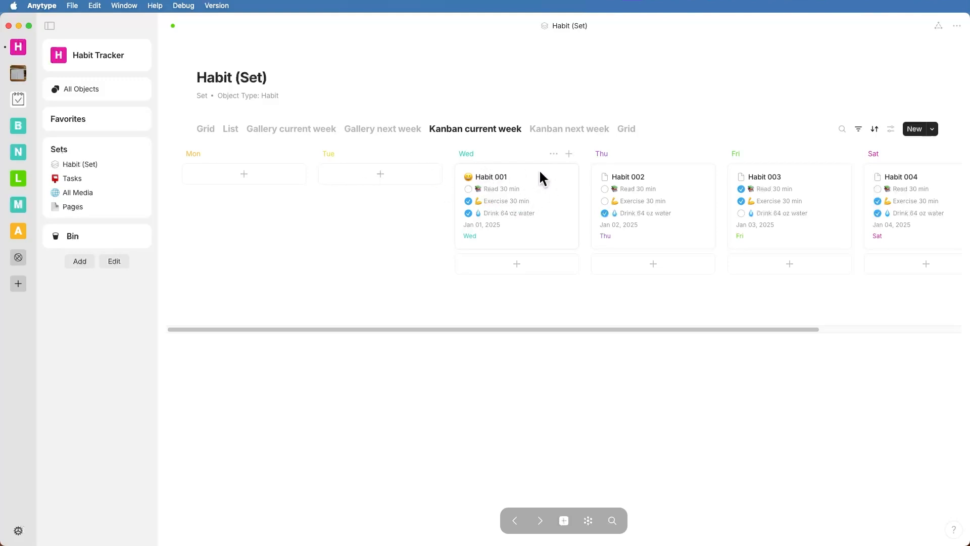
drag(542, 171, 351, 168)
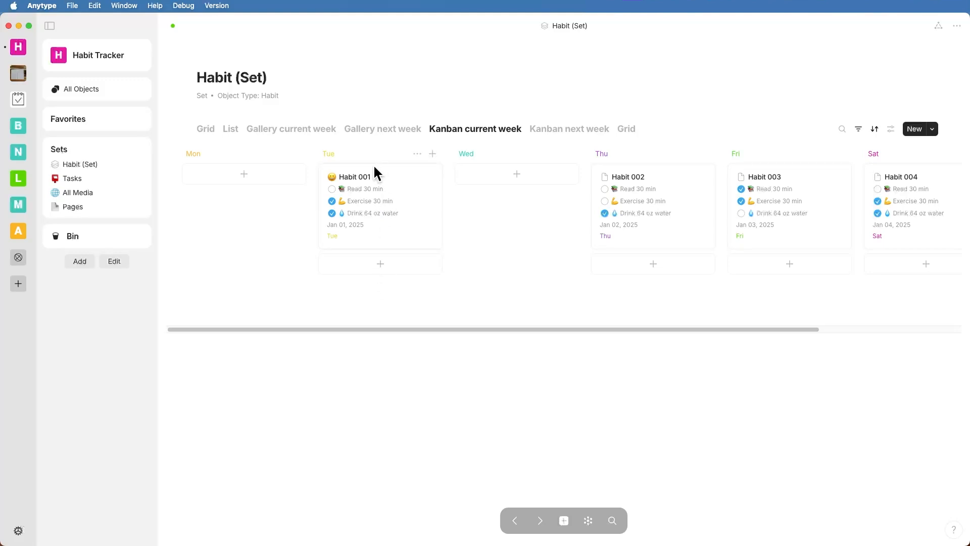
drag(374, 167, 520, 167)
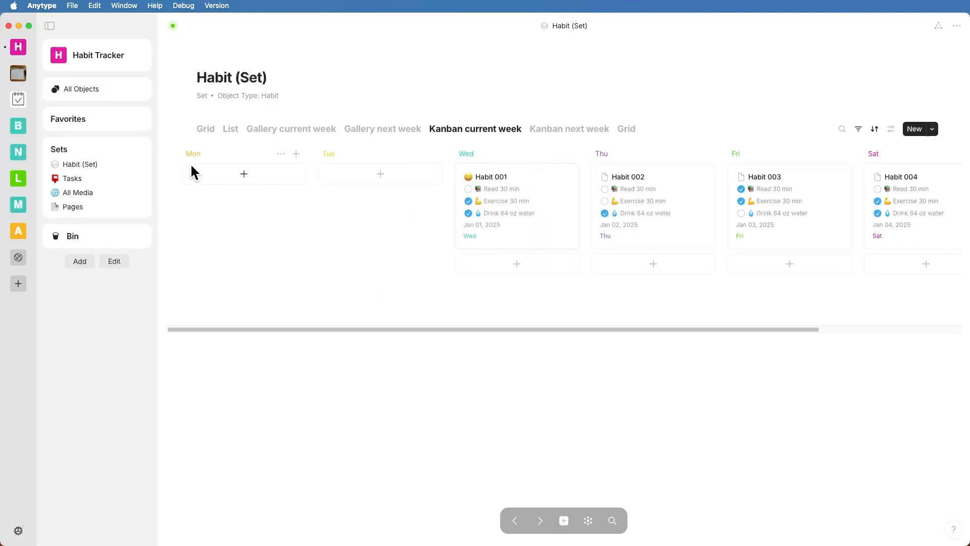
Examine the Kanban board's day columns through Sun and the filter applied to the view.
scroll(721, 191, right, 2)
scroll(717, 183, right, 5)
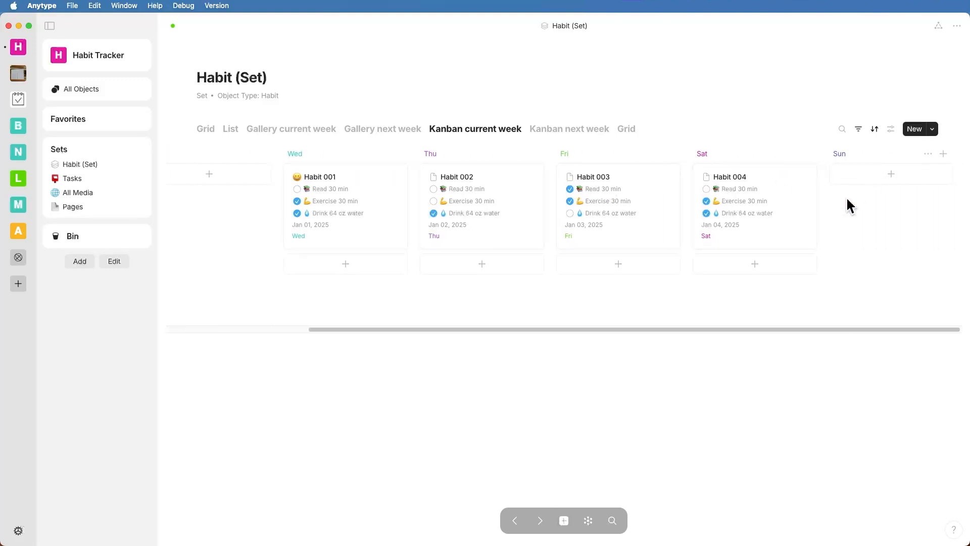
click(858, 130)
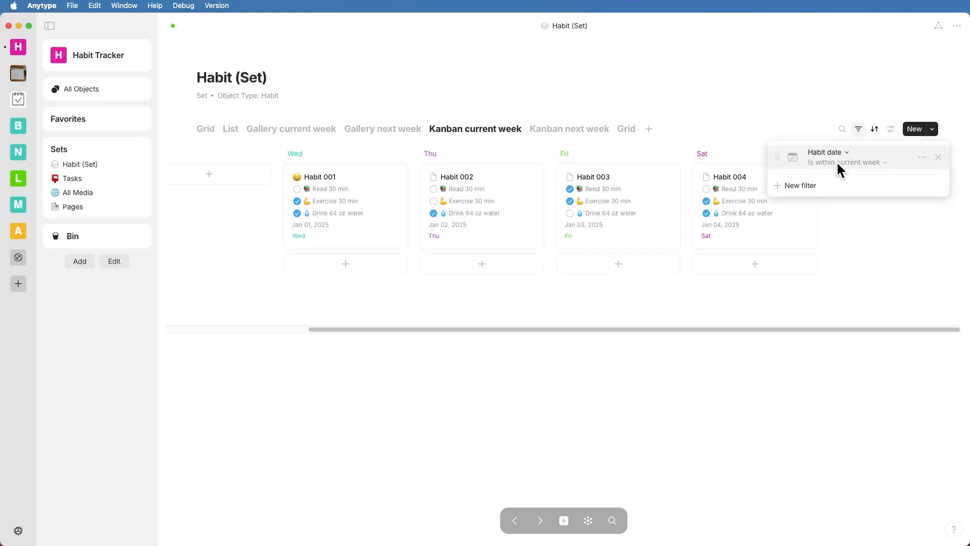
Remove the Last modified date sort from the Kanban current week view.
click(874, 129)
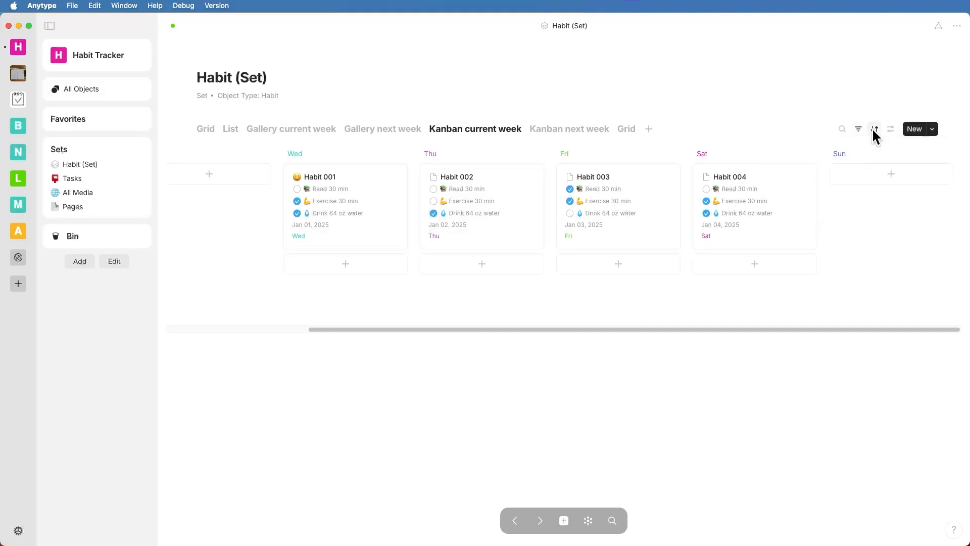
click(875, 130)
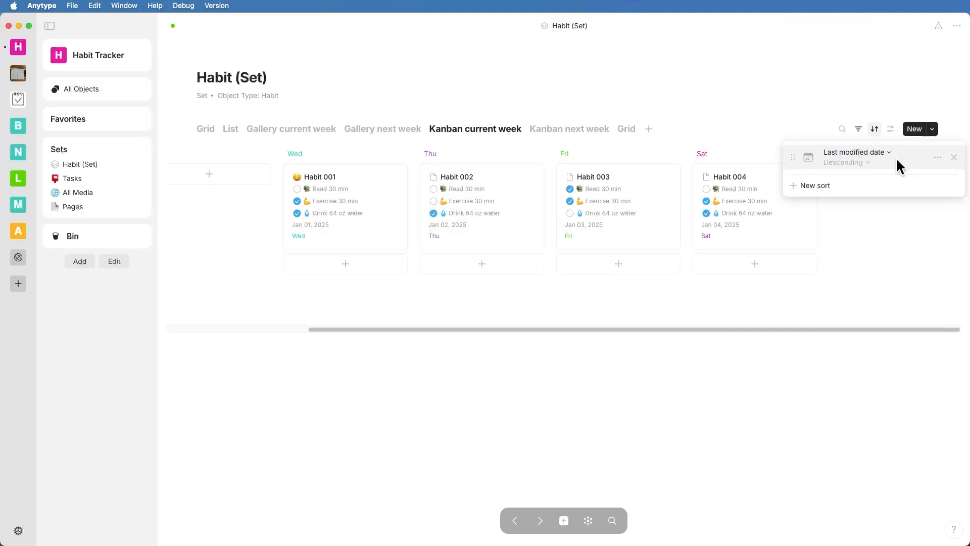
click(956, 160)
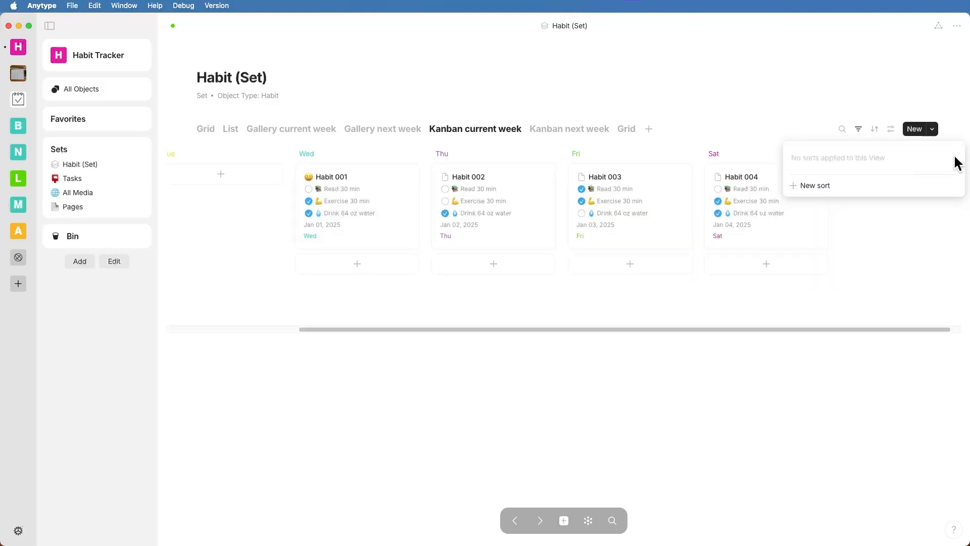
click(792, 96)
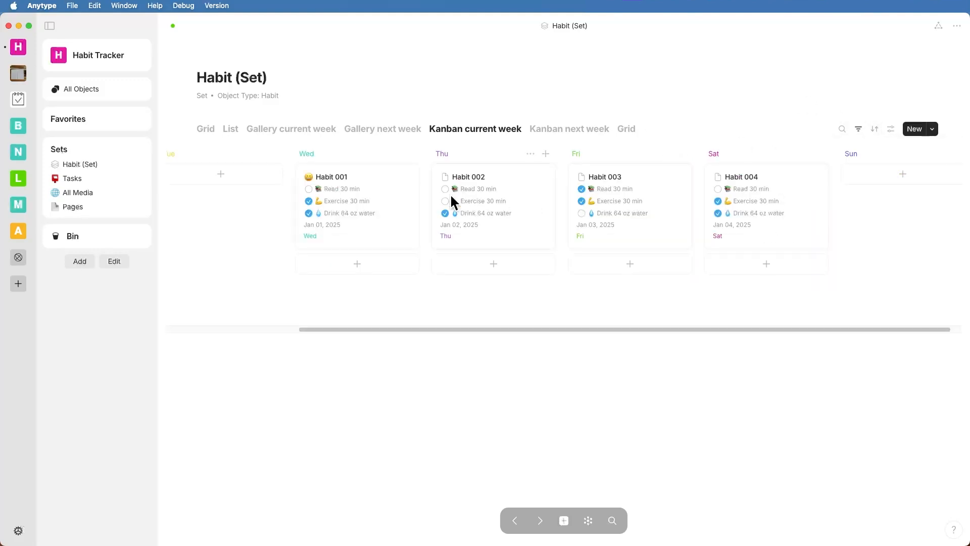
Examine the layout, grouping and shown relations of the Kanban current week view, and the layout settings of Kanban next week.
click(891, 128)
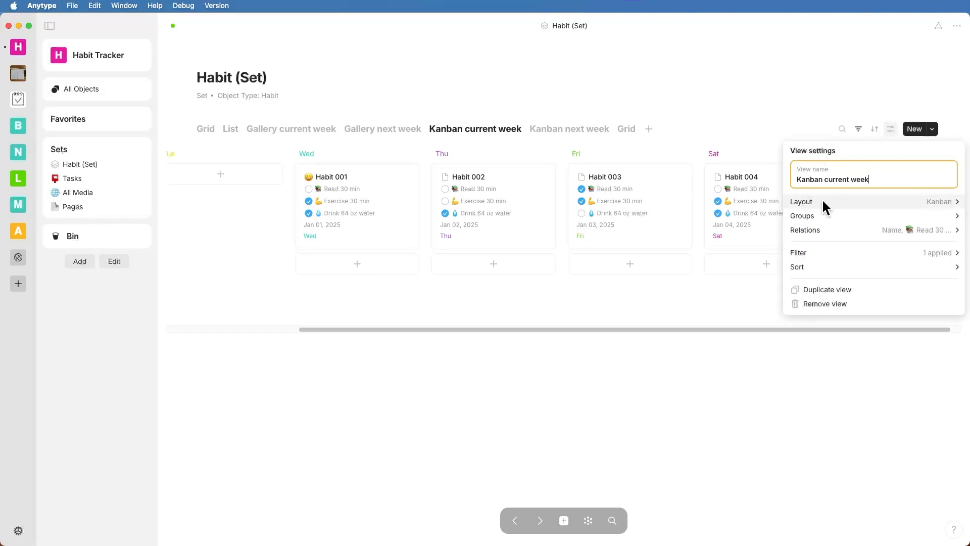
click(839, 201)
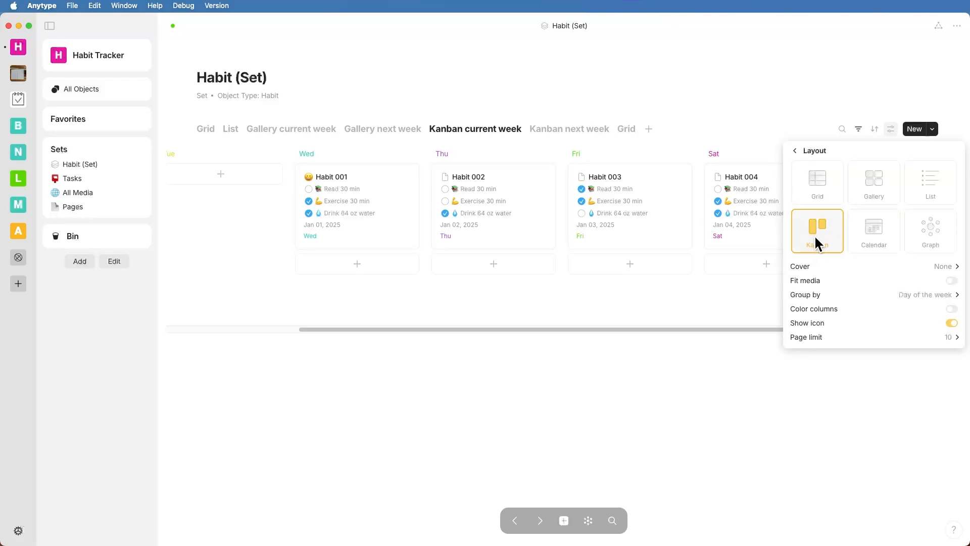
mouse_move(811, 293)
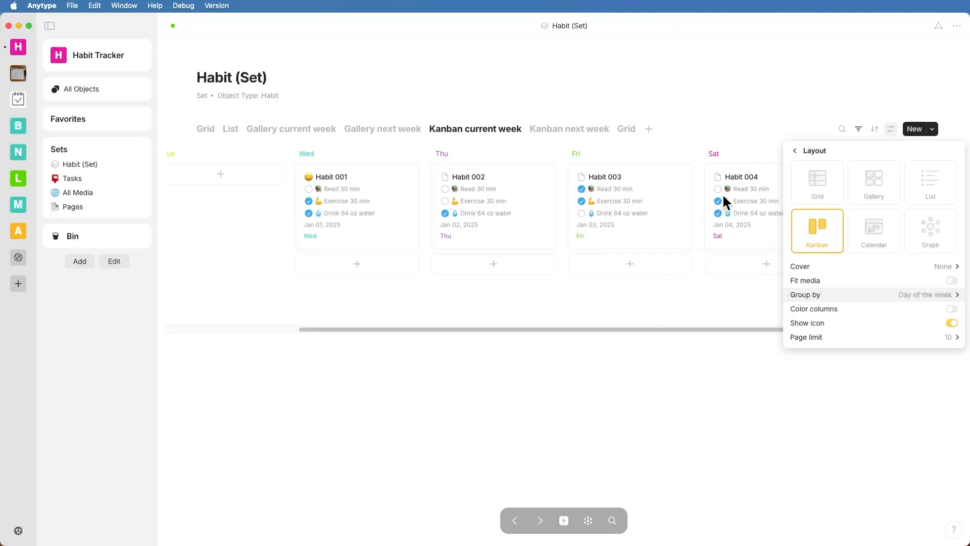
click(796, 151)
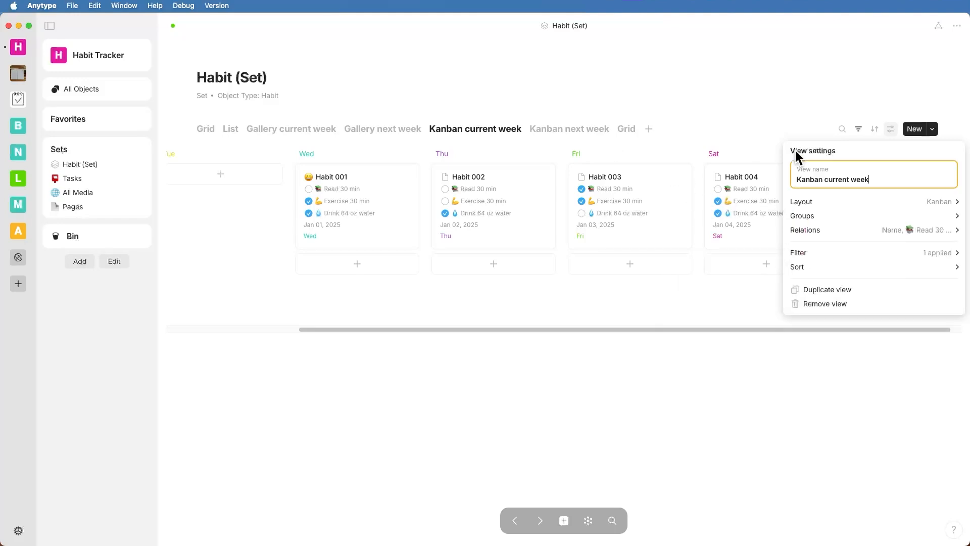
click(824, 231)
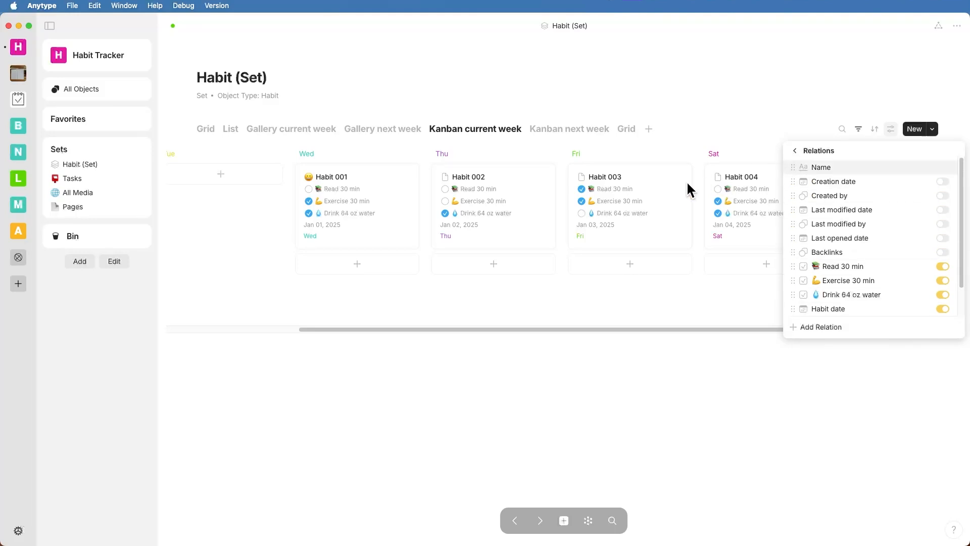
click(796, 151)
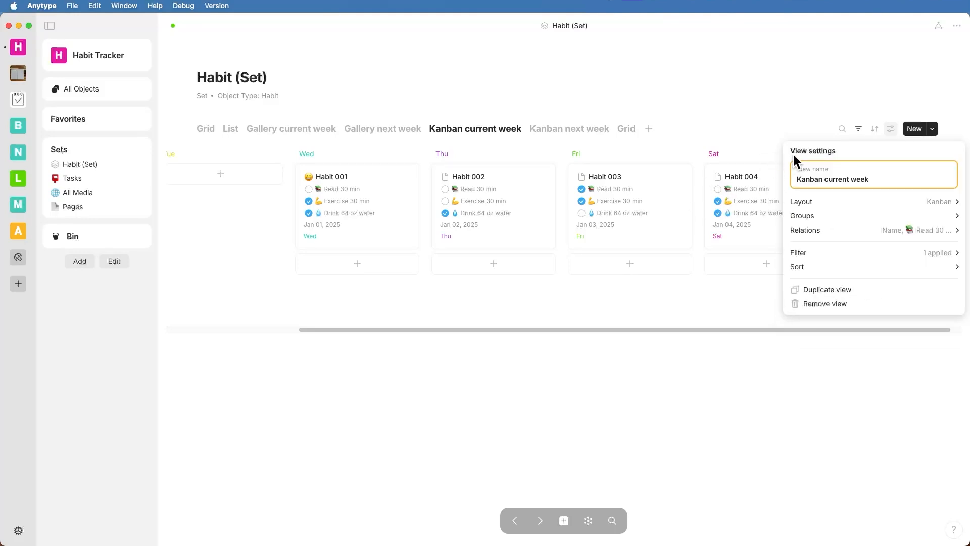
click(719, 188)
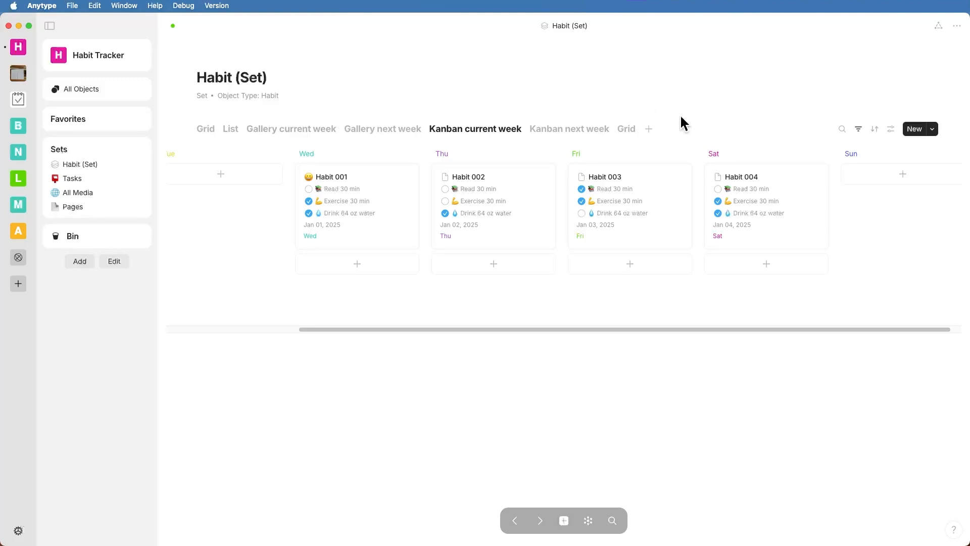
click(578, 130)
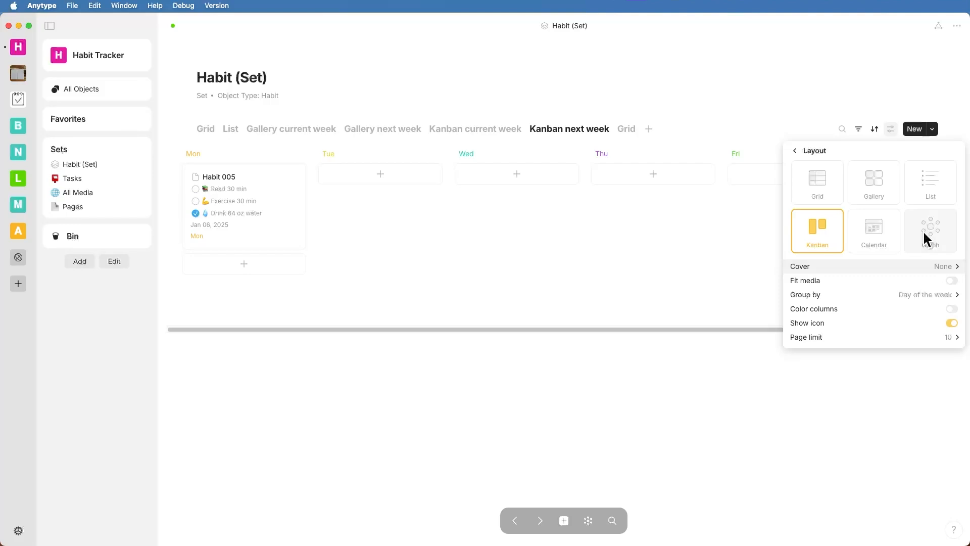
click(650, 115)
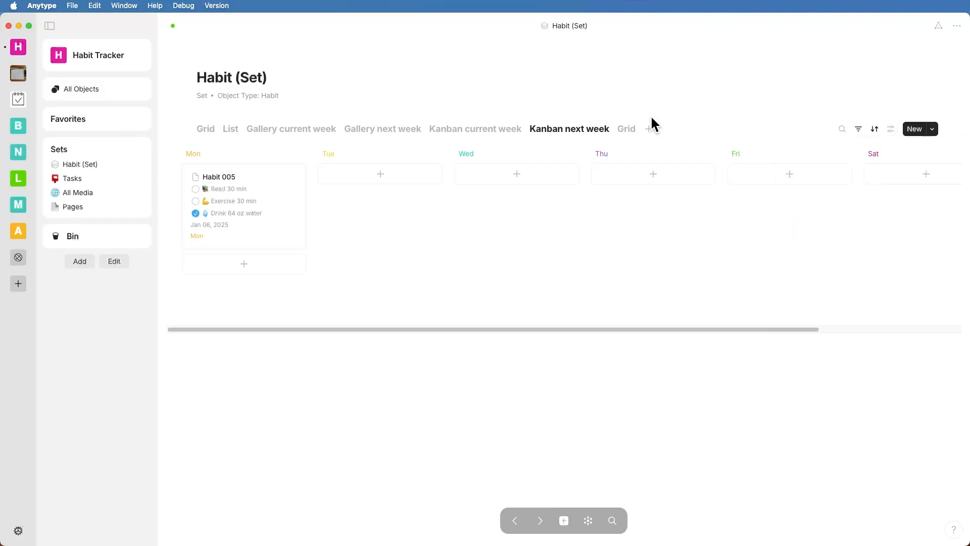
Change the layout of the last Grid view, after Kanban next week, to Calendar.
click(627, 129)
click(892, 129)
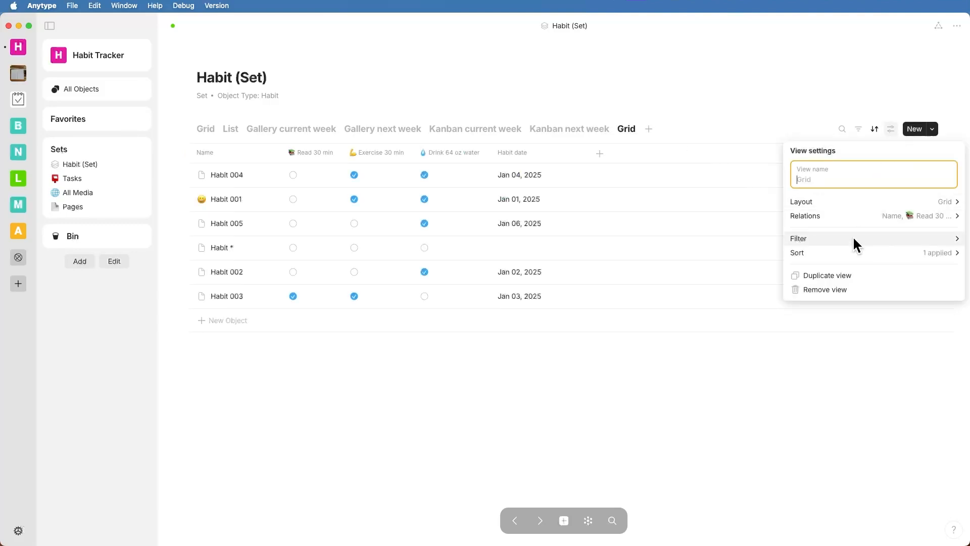
click(859, 202)
click(873, 224)
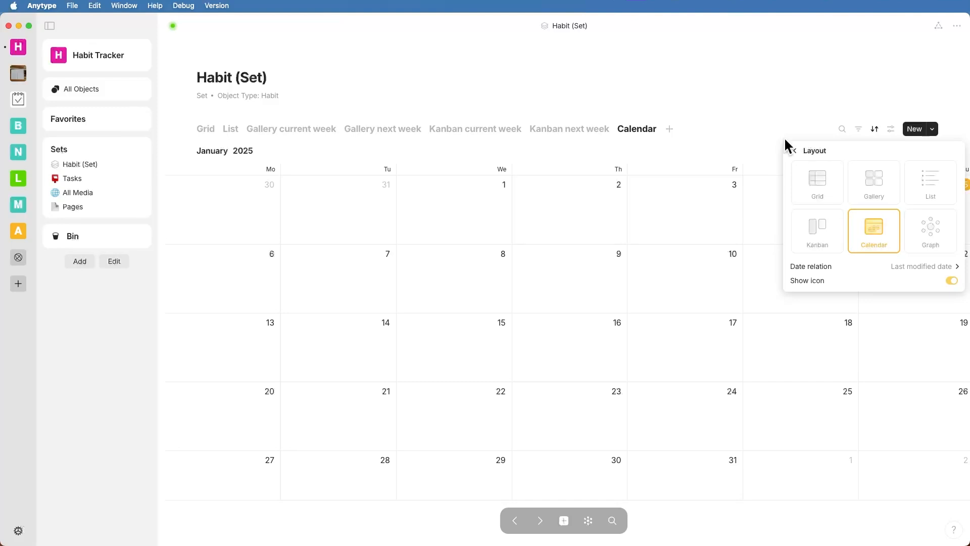
click(756, 77)
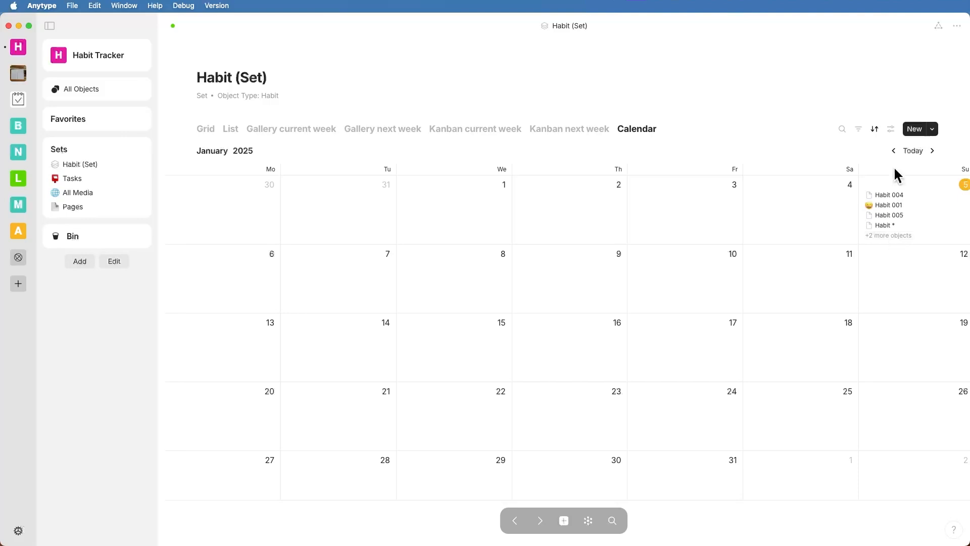
Set the Calendar view's date relation to Habit date.
click(892, 131)
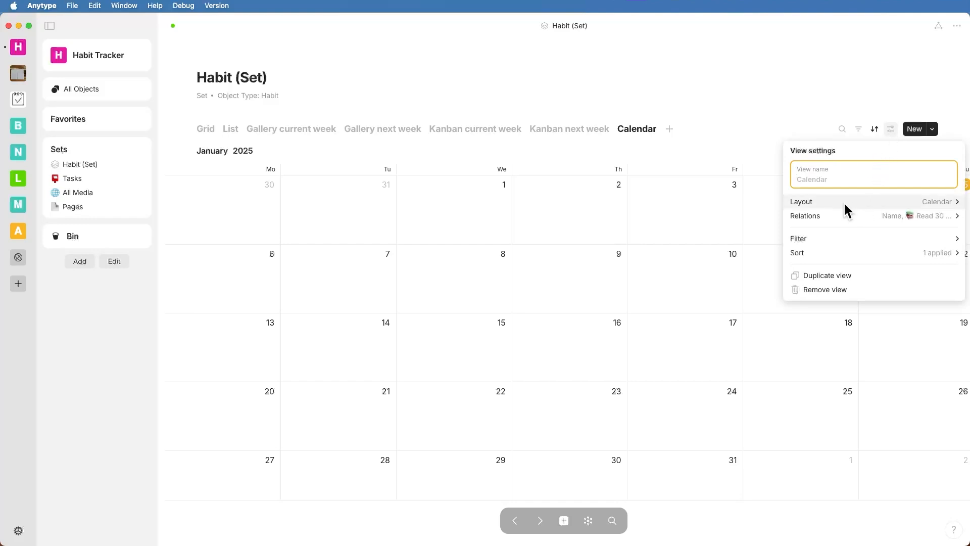
click(891, 202)
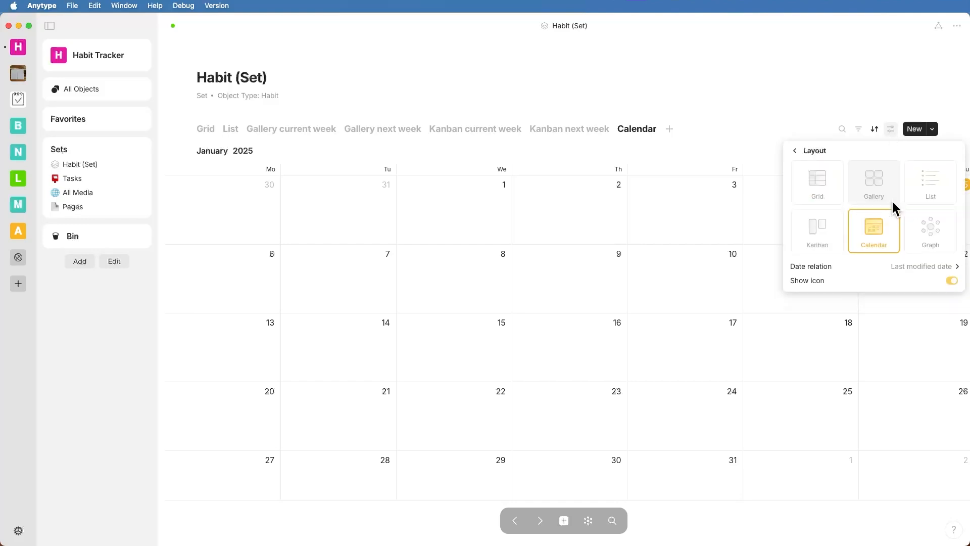
mouse_move(846, 260)
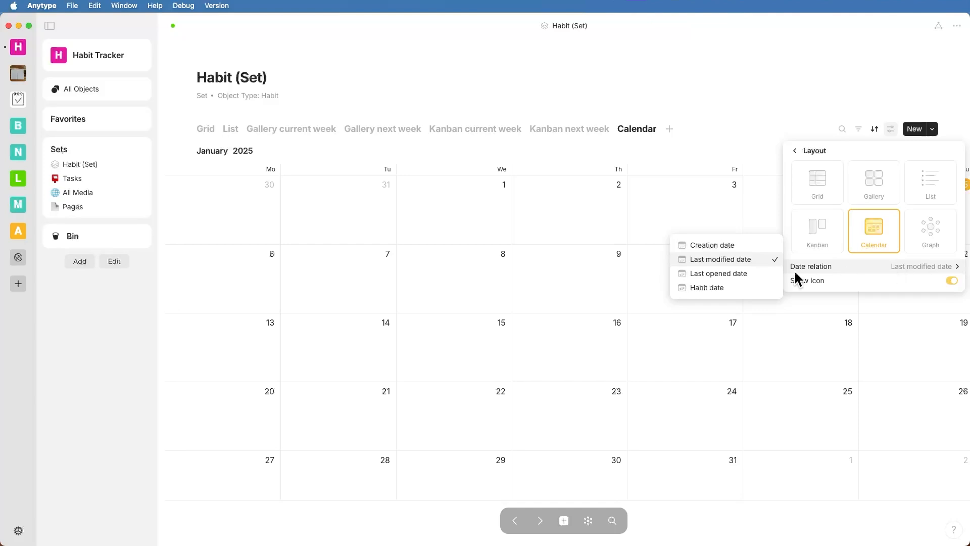
click(713, 290)
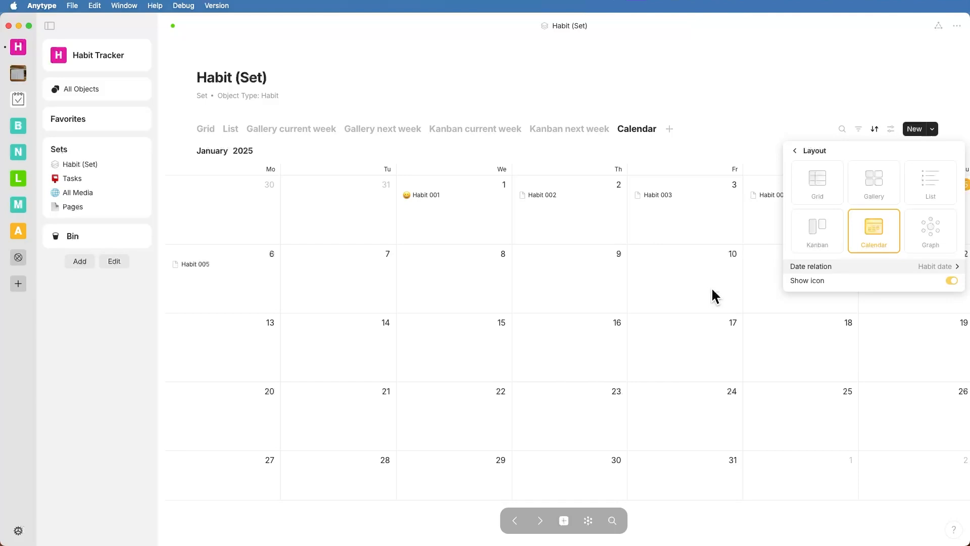
click(708, 89)
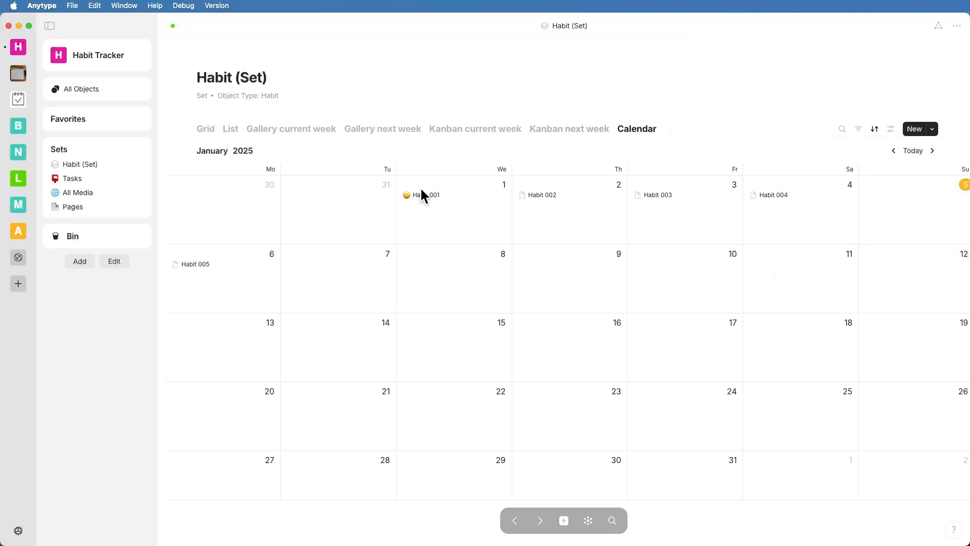
View Habit 001 from the calendar, and browse the date pages day by day from Jan 01 to Jan 05, 2025.
click(435, 194)
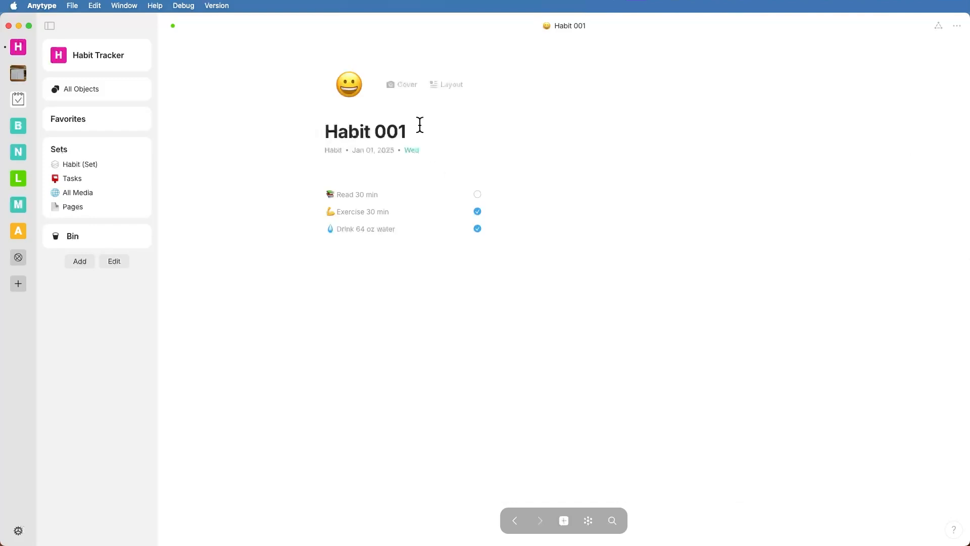
click(514, 521)
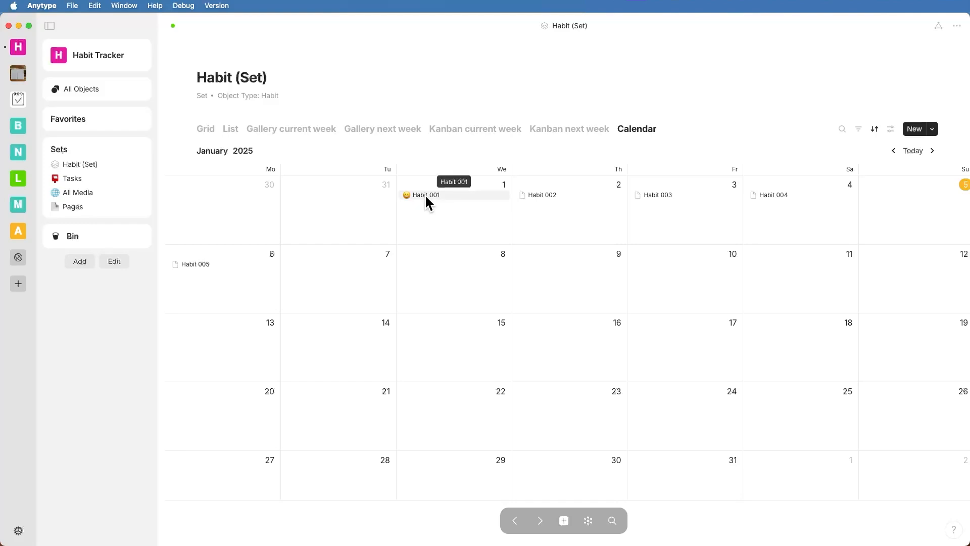
click(503, 183)
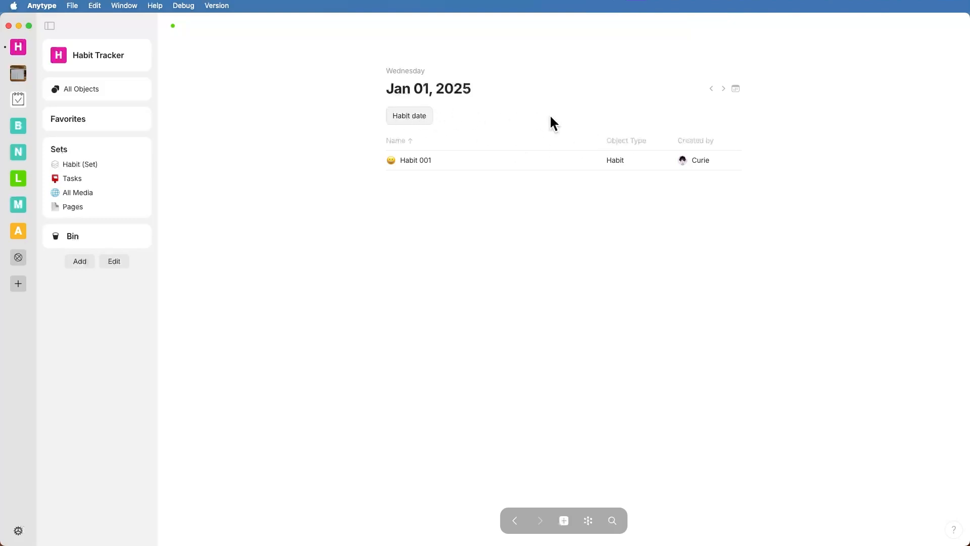
click(724, 89)
click(724, 89)
click(724, 89)
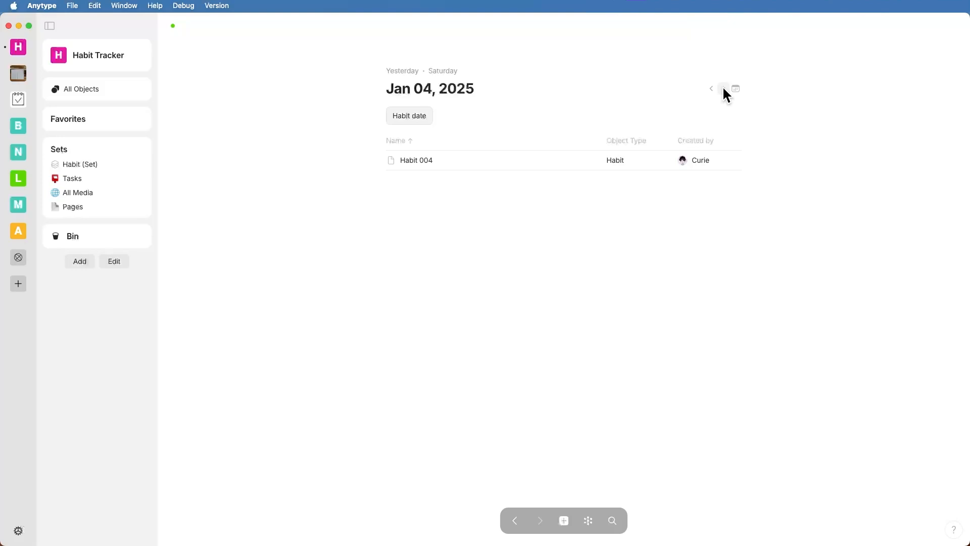
click(724, 89)
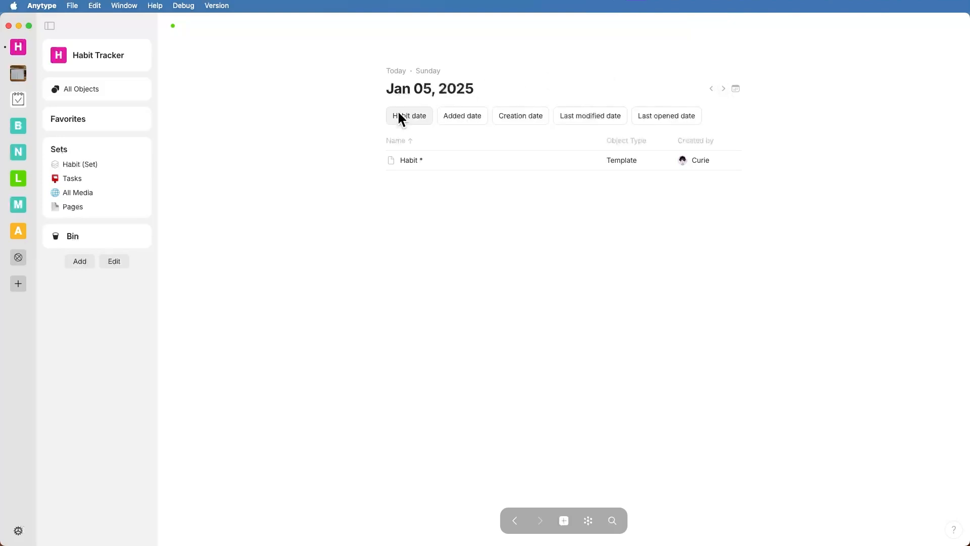
View the Jan 05, 2025 objects by added, creation, last modified, last opened and habit date, and return to the Habit set.
click(467, 114)
click(536, 118)
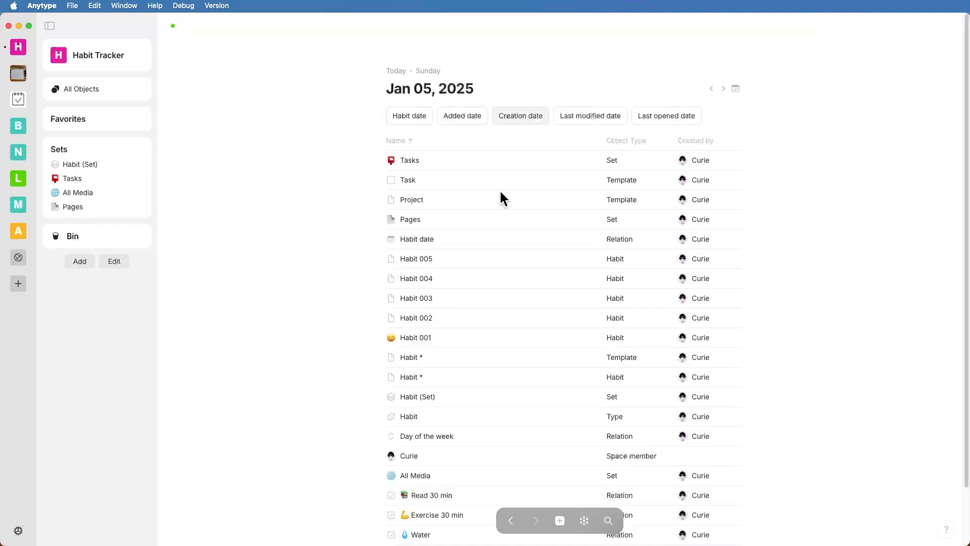
click(590, 116)
click(659, 116)
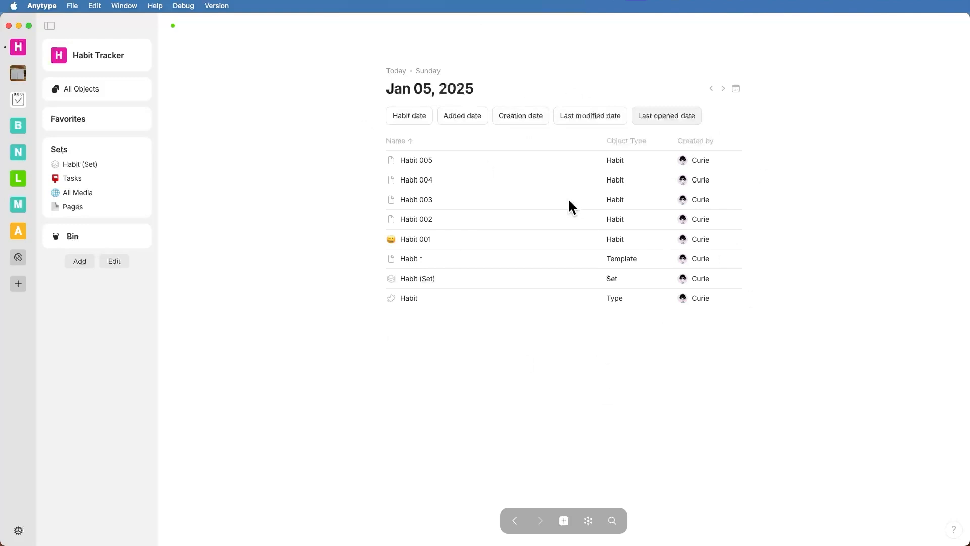
click(410, 113)
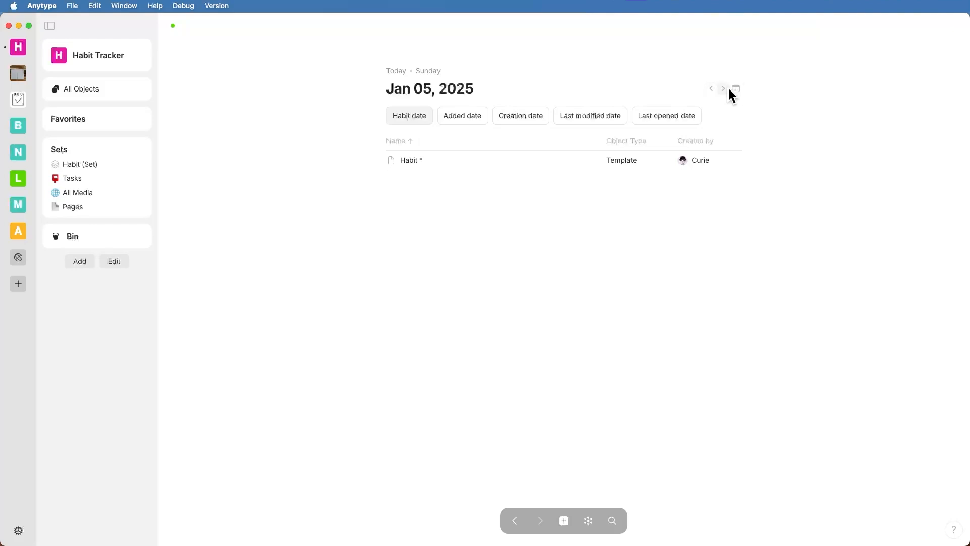
click(514, 521)
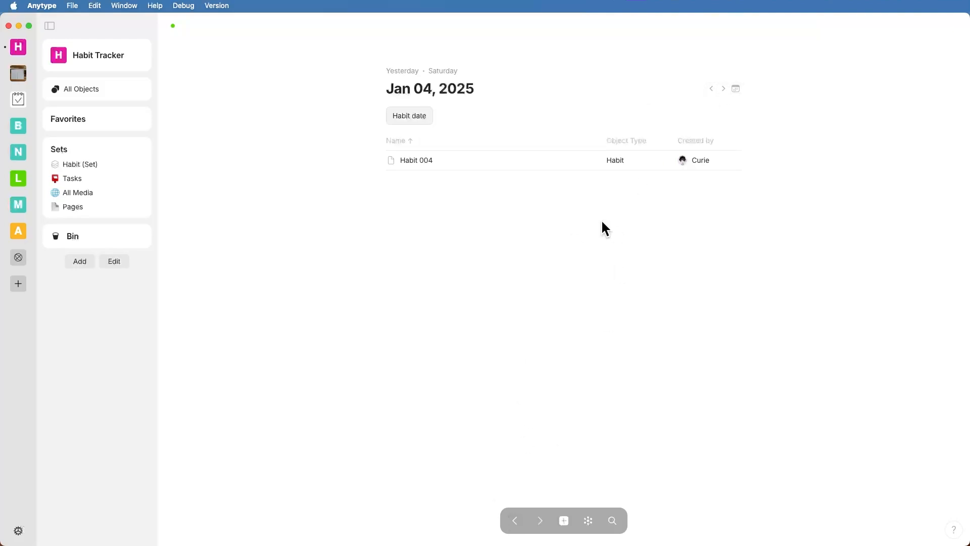
click(514, 520)
click(515, 521)
click(516, 521)
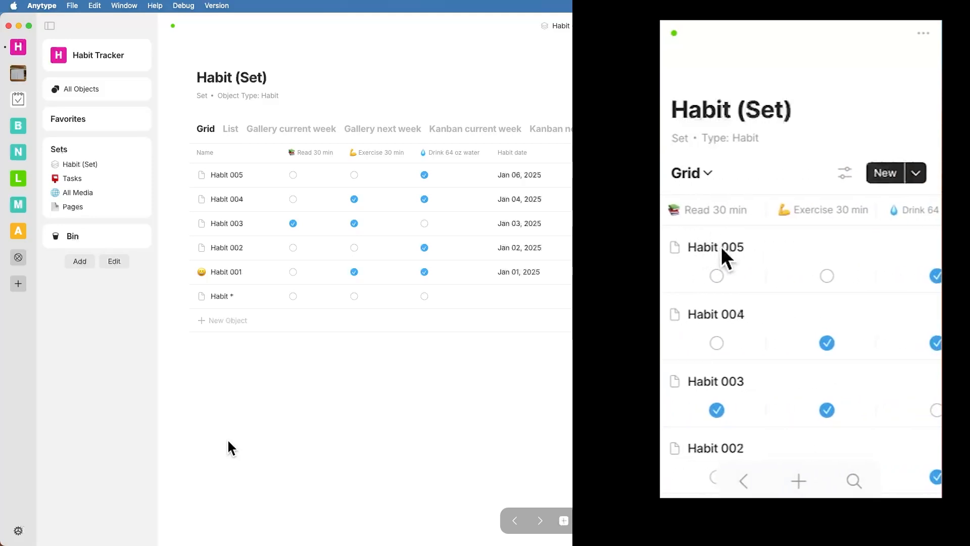
Show the Habit set in its List view and its Gallery current week view for comparison with the mobile version.
click(235, 133)
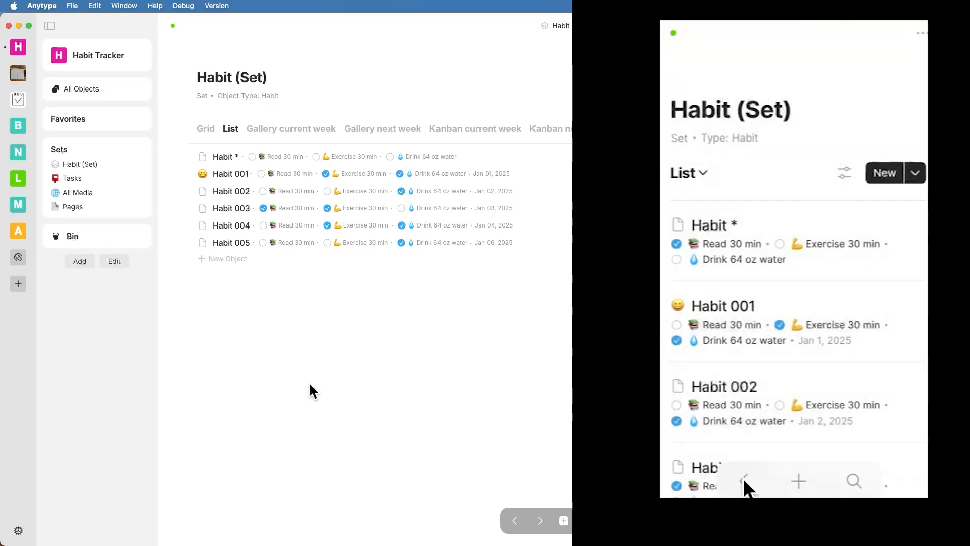
click(310, 128)
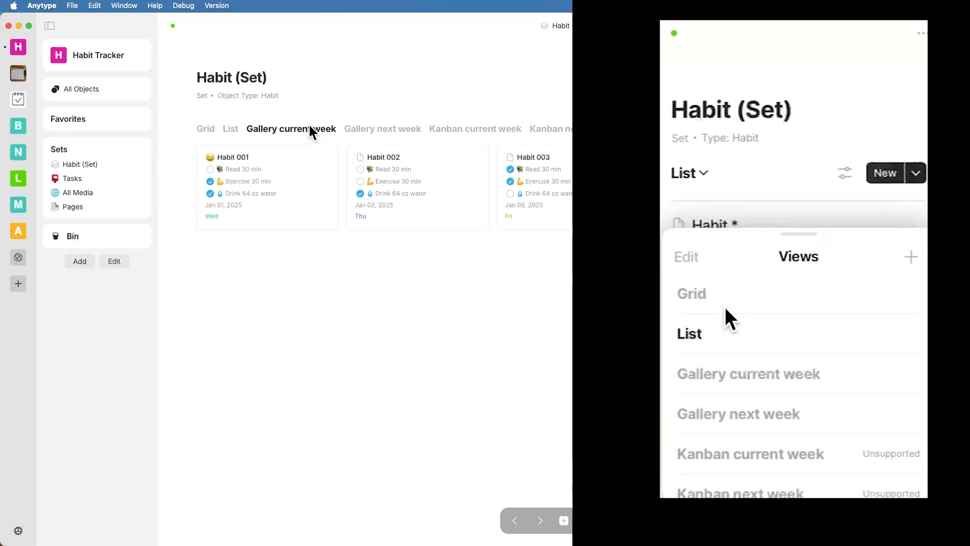